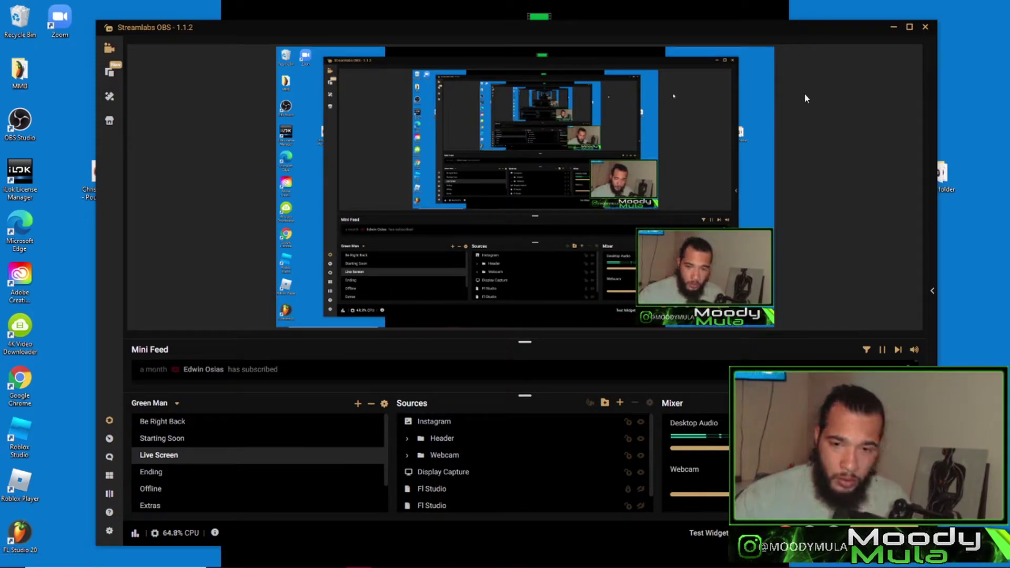
Minimize OBS and bring up FL Studio's File menu for exporting the moodymula_555 beat.
left_click(895, 29)
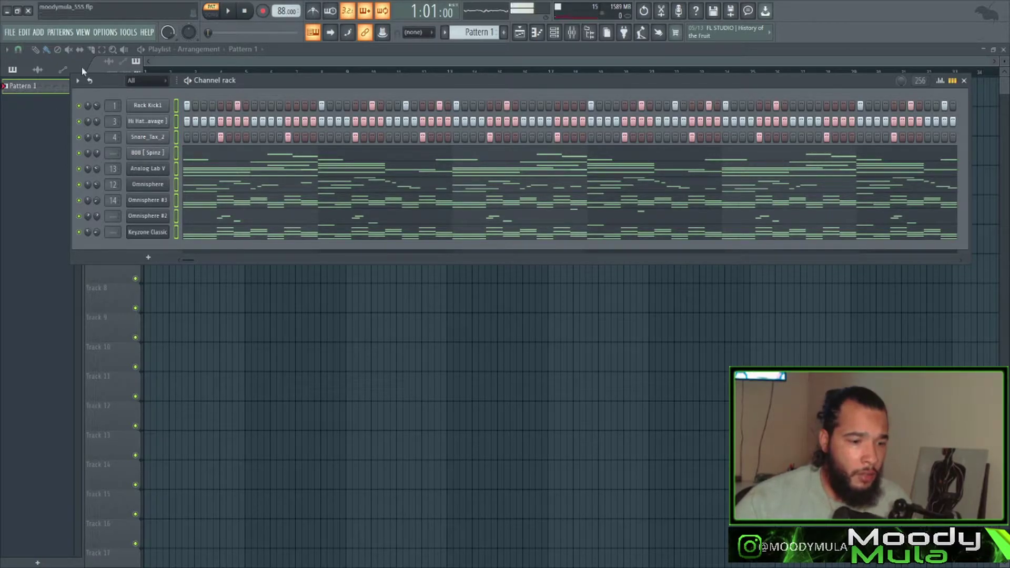
left_click(11, 32)
left_click(12, 32)
left_click(12, 32)
Choose Wave file export, then create and enter a new 'moodymula_555 track out' folder in MMB Projects.
mouse_move(36, 125)
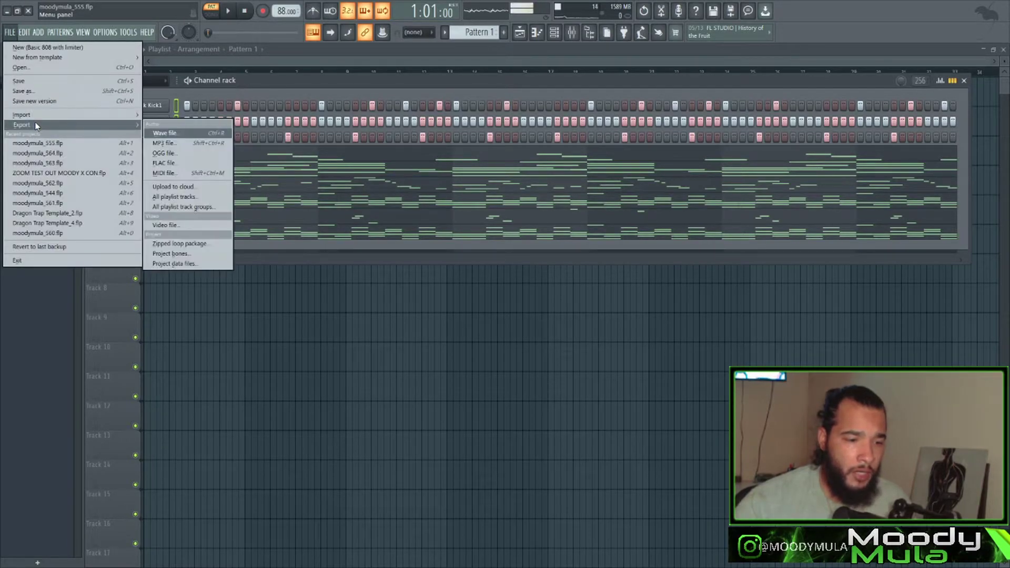
left_click(169, 138)
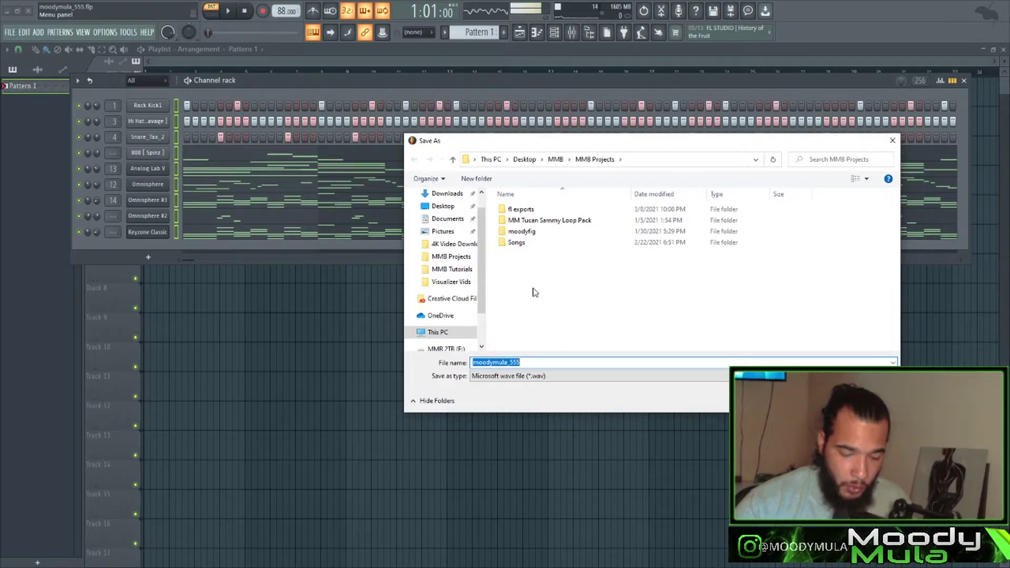
right_click(527, 268)
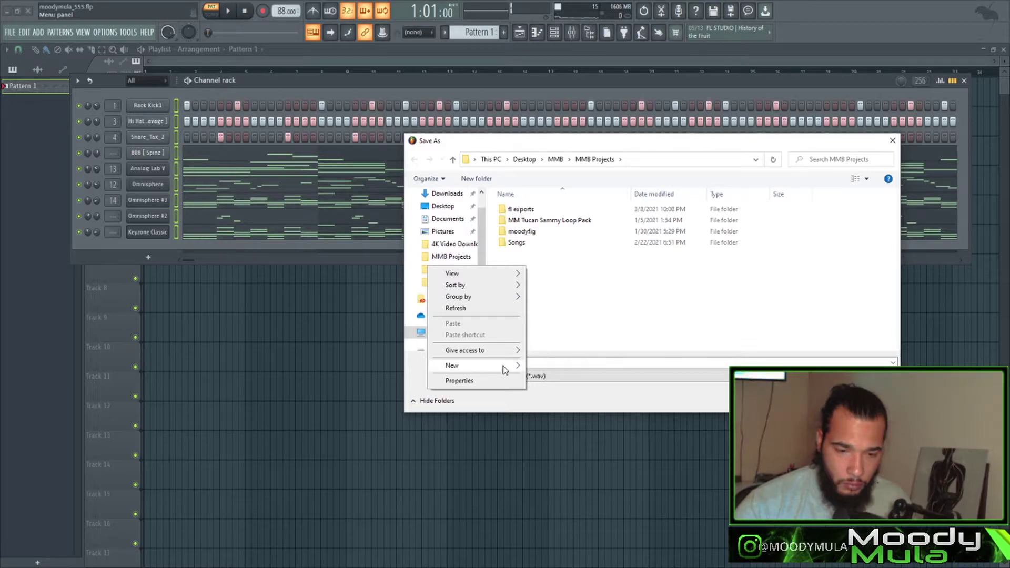
mouse_move(504, 370)
left_click(544, 363)
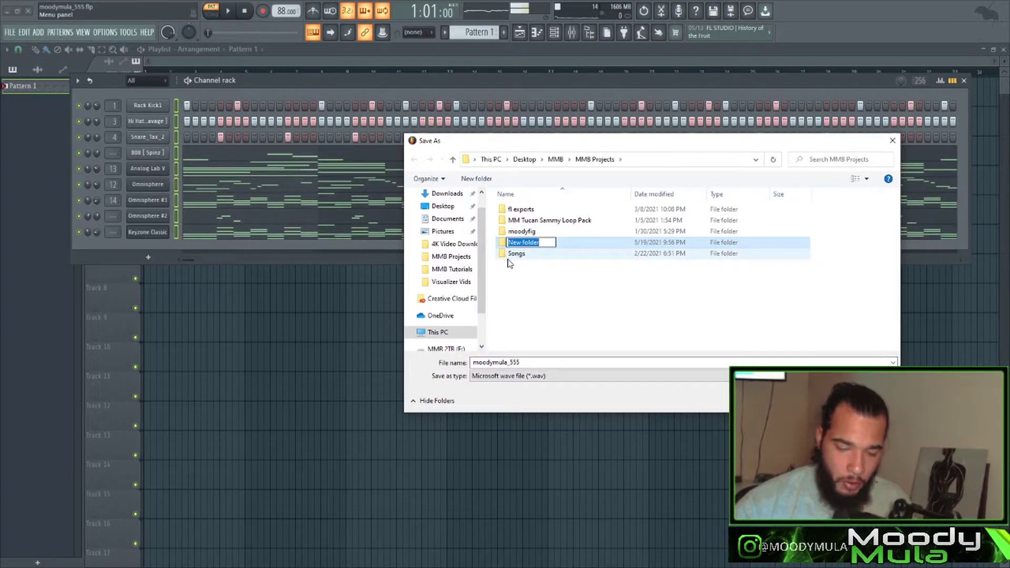
type("moody")
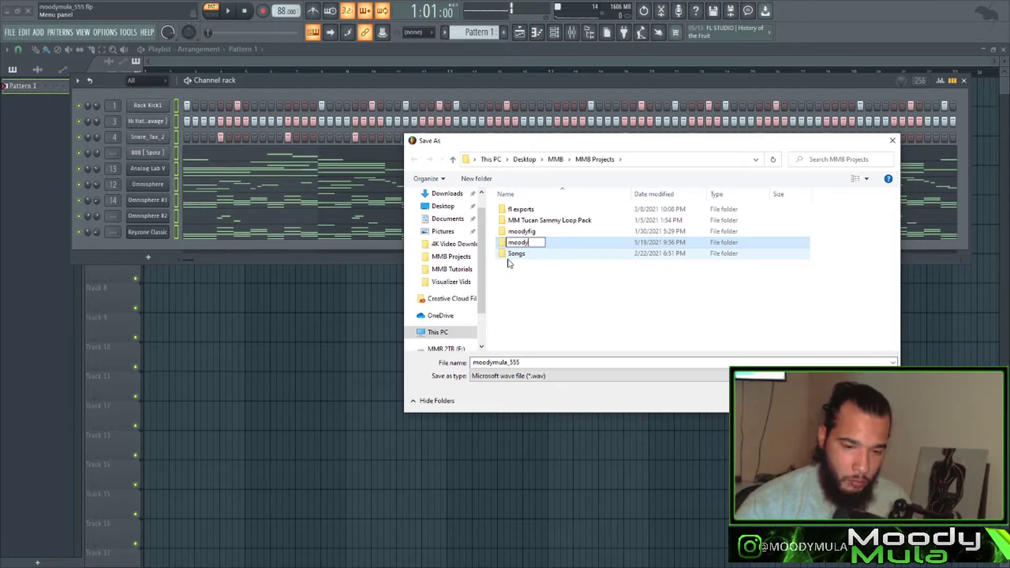
type("mula")
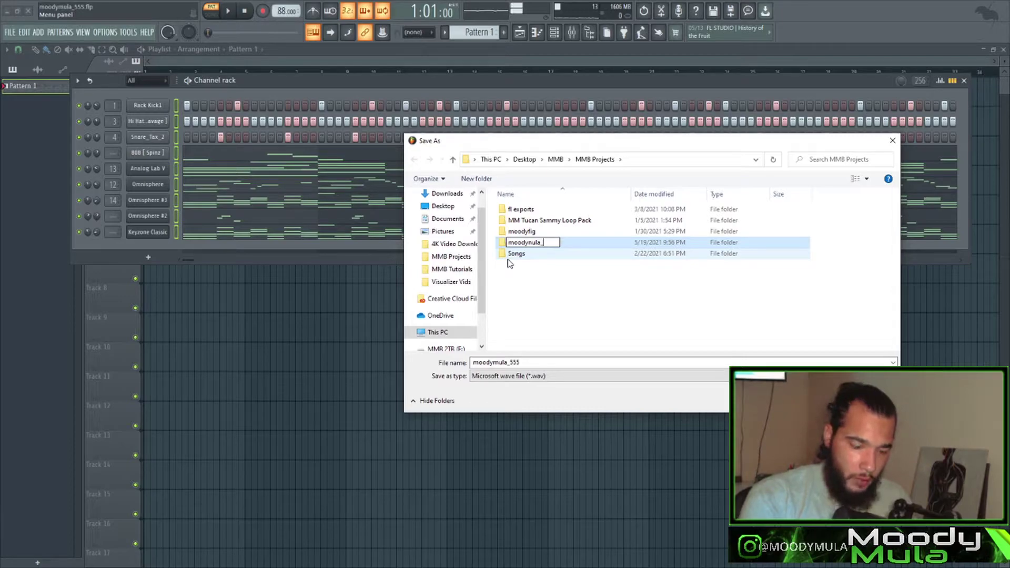
type("_555 track out")
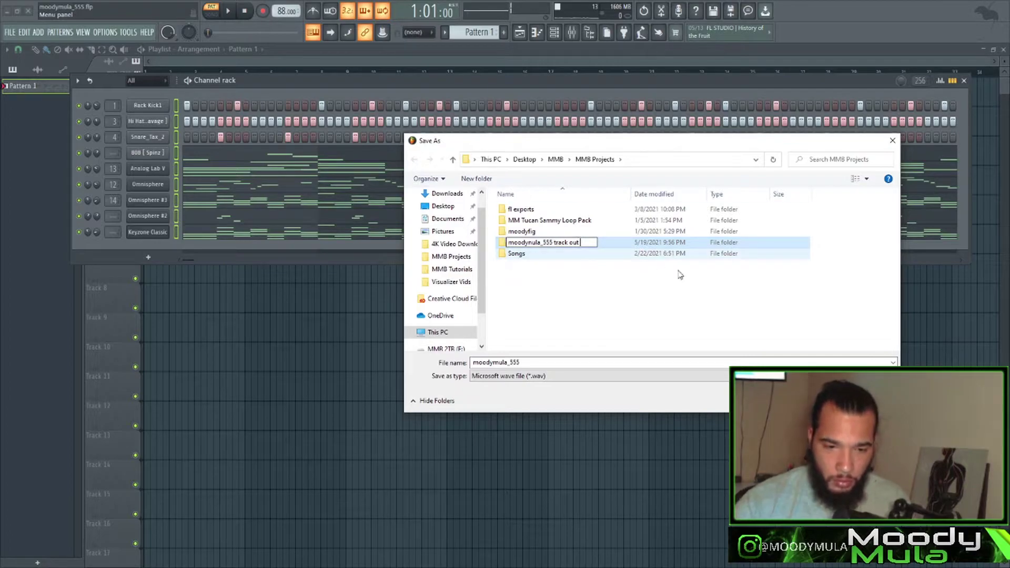
key("Return")
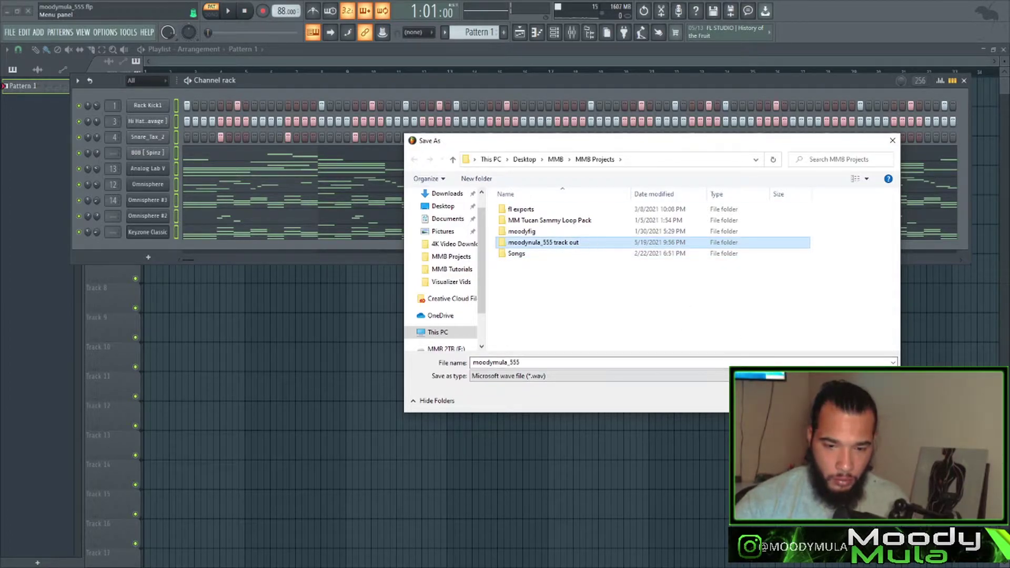
key("Return")
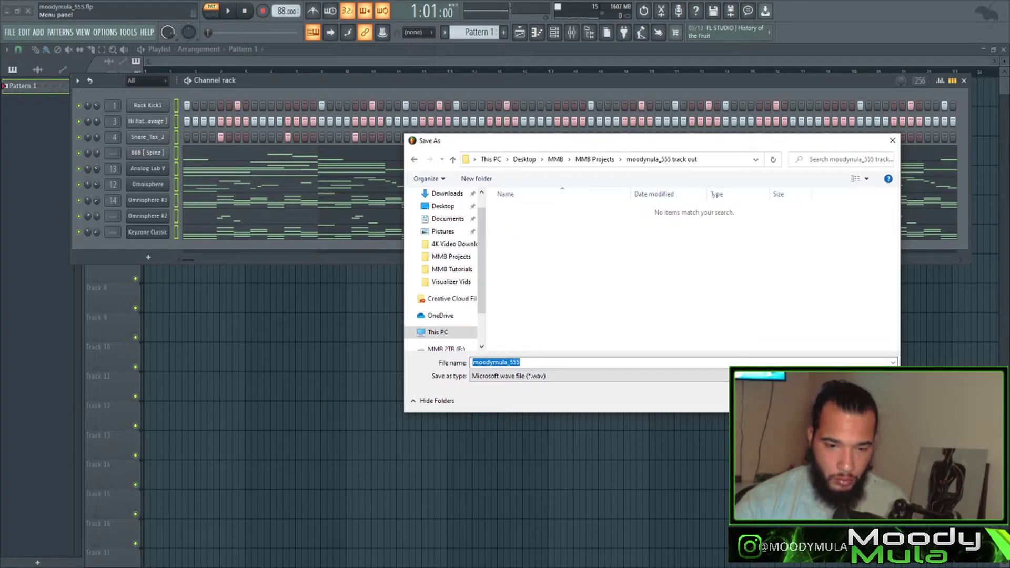
Render split mixer-track stems with Leave remainder tail, 512-point sinc resampling and Pattern mode.
key("Return")
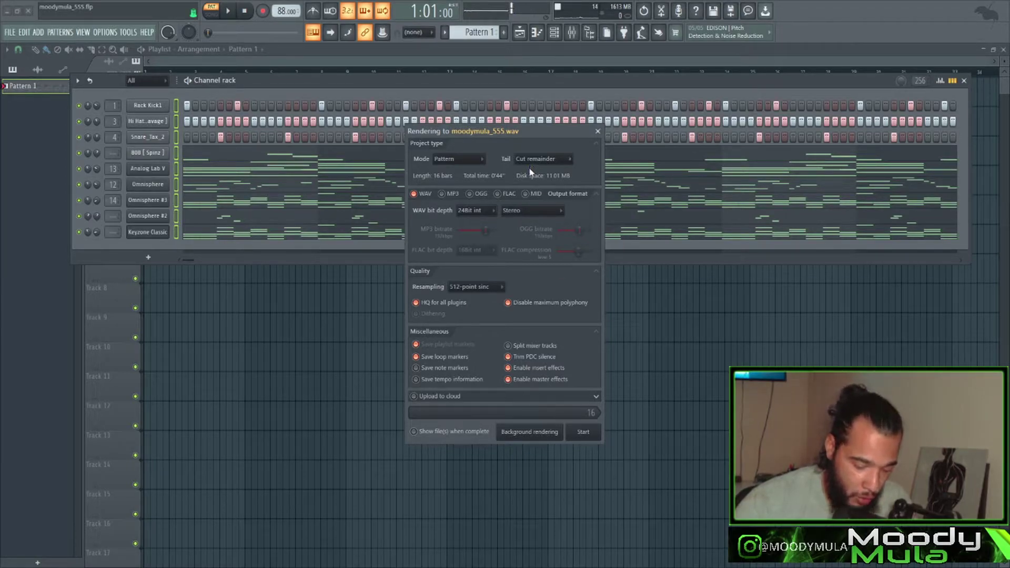
left_click(542, 160)
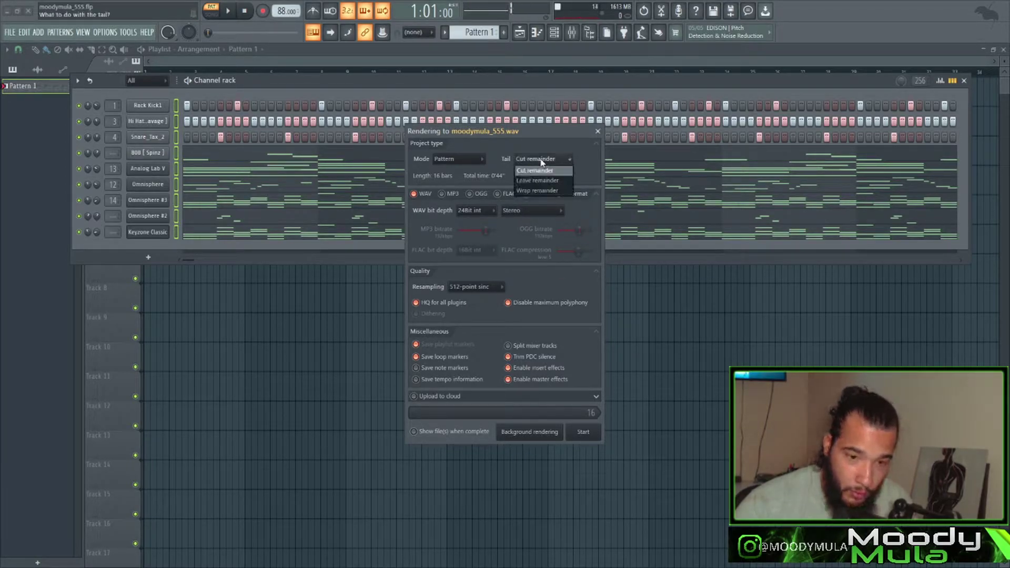
left_click(545, 176)
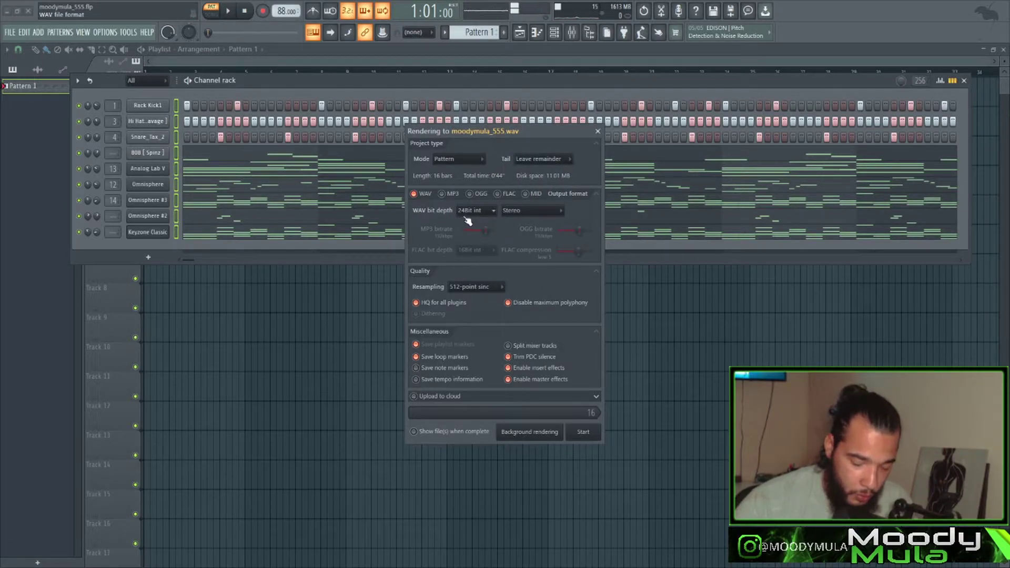
left_click(513, 351)
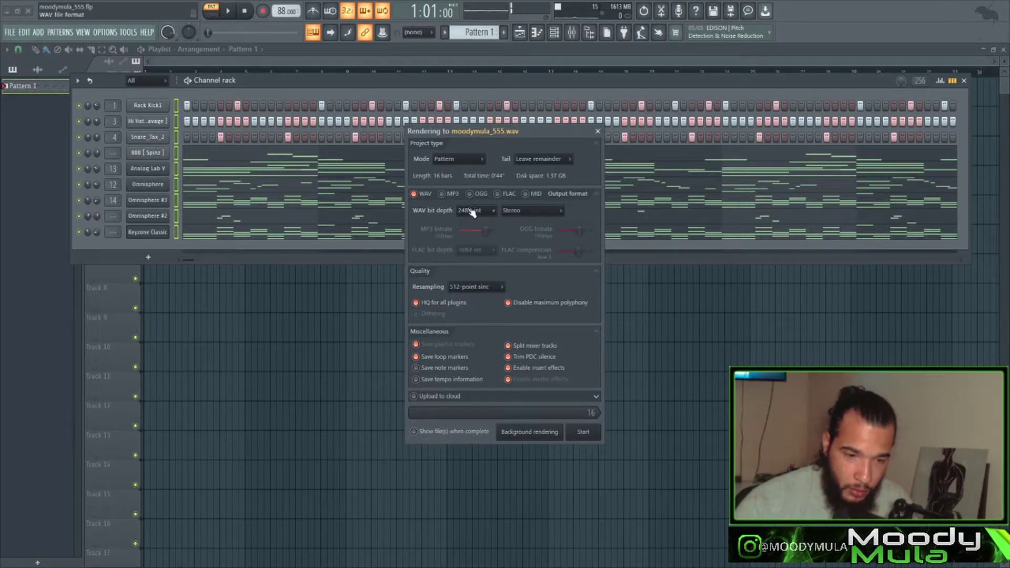
left_click(481, 289)
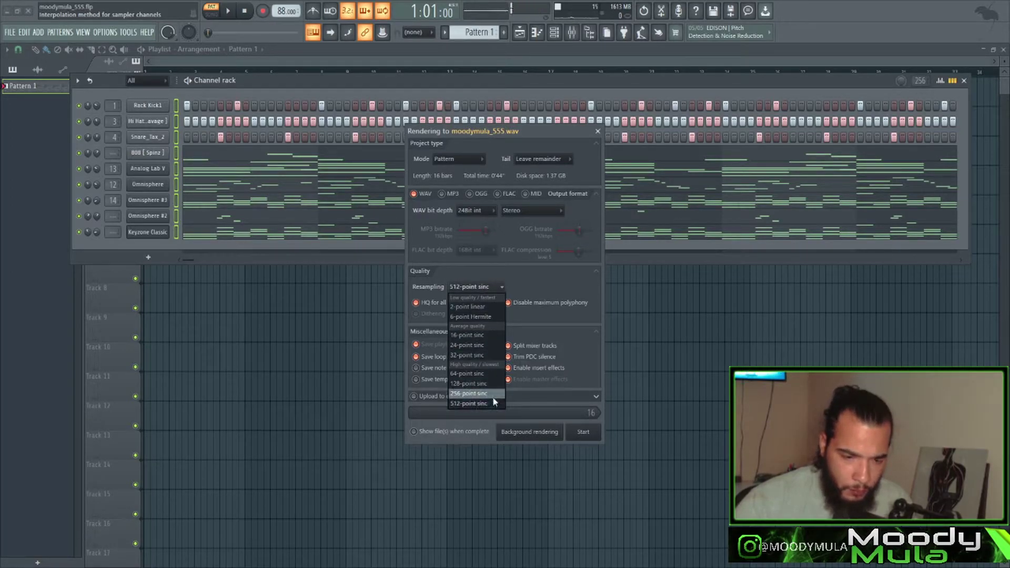
left_click(519, 275)
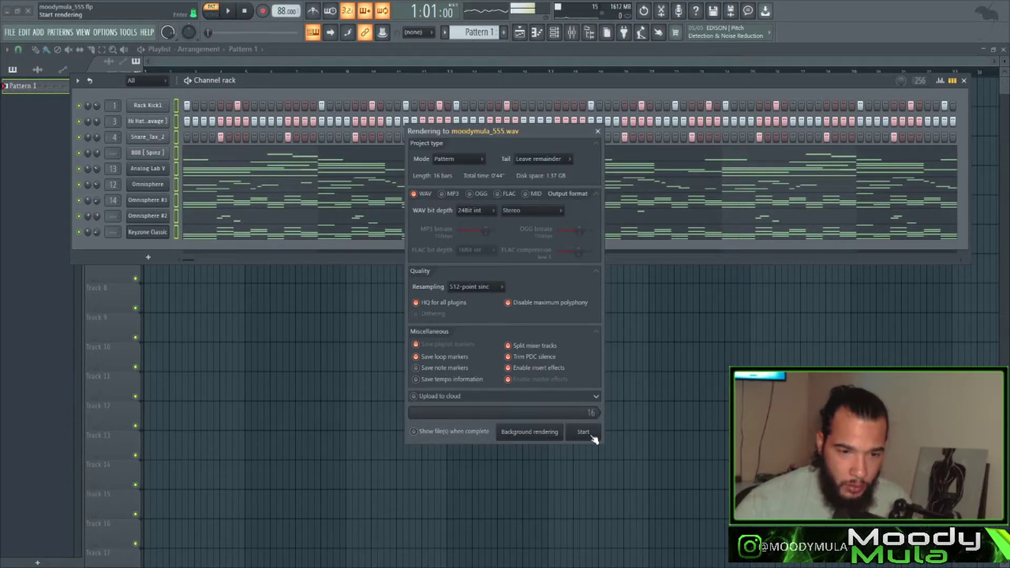
left_click(455, 159)
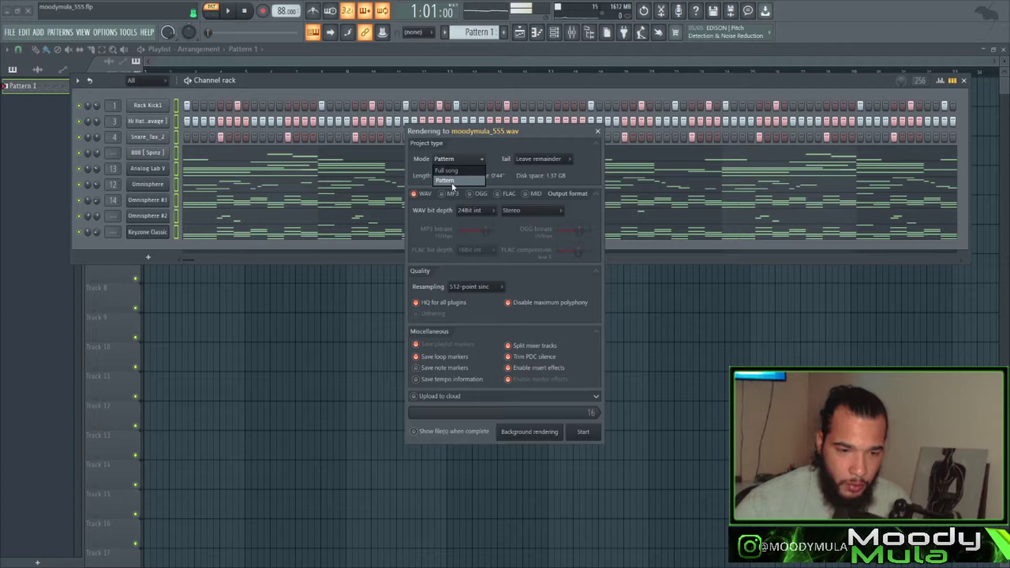
left_click(451, 181)
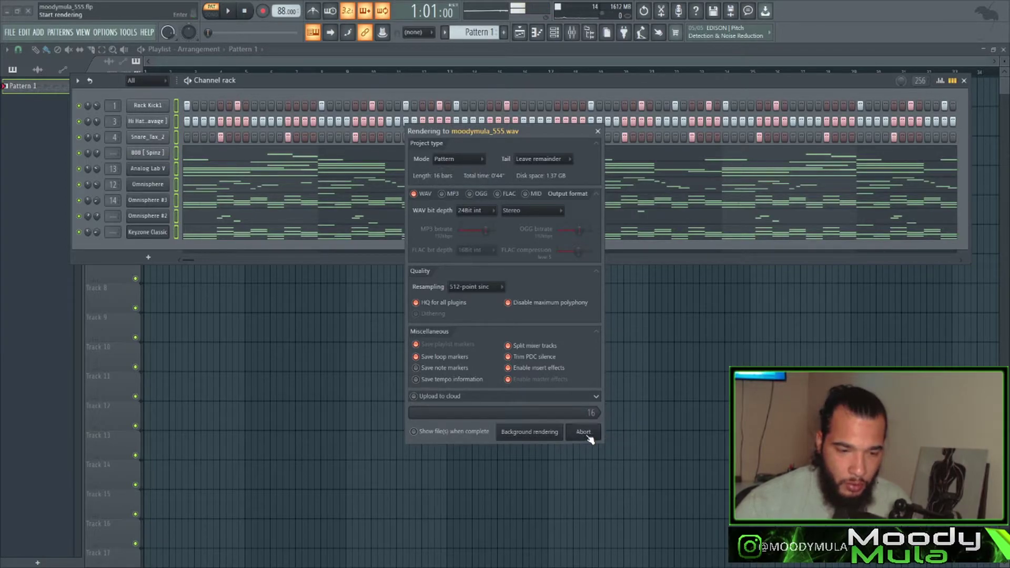
Open the moodymula_555 track out folder in File Explorer to view the nine rendered WAV stems.
left_click(7, 11)
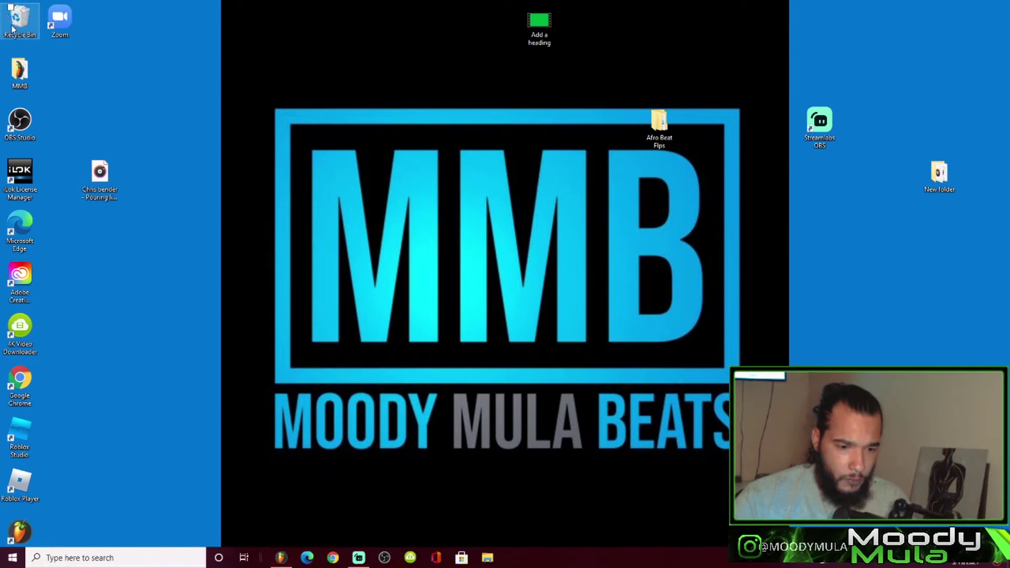
left_click(490, 556)
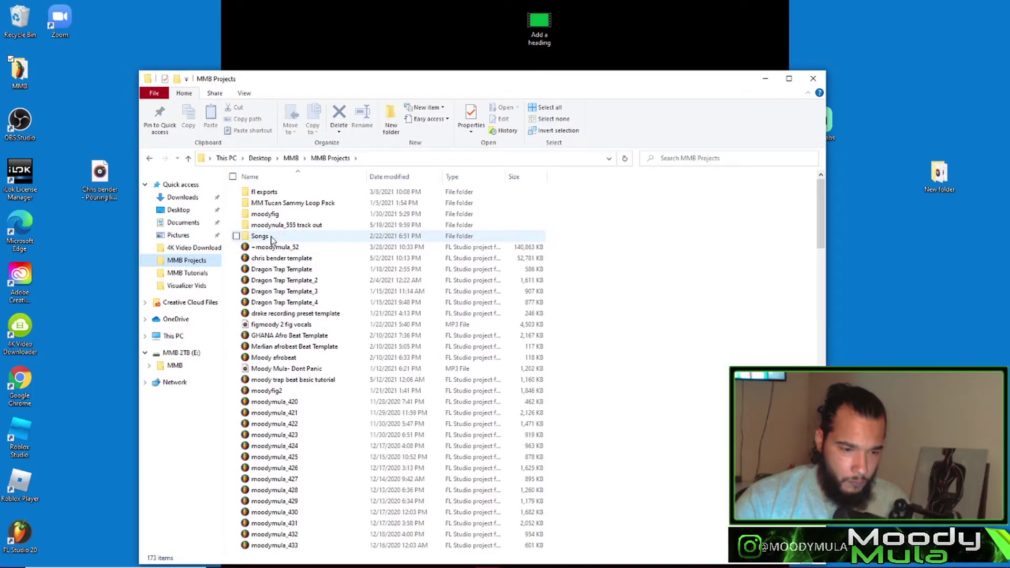
double_click(275, 226)
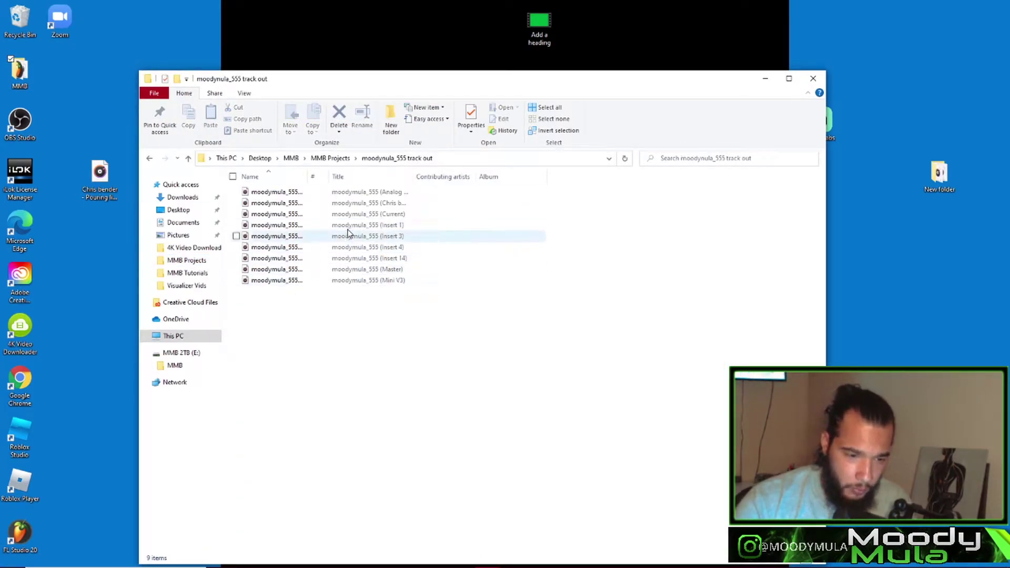
left_click_drag(330, 175, 361, 213)
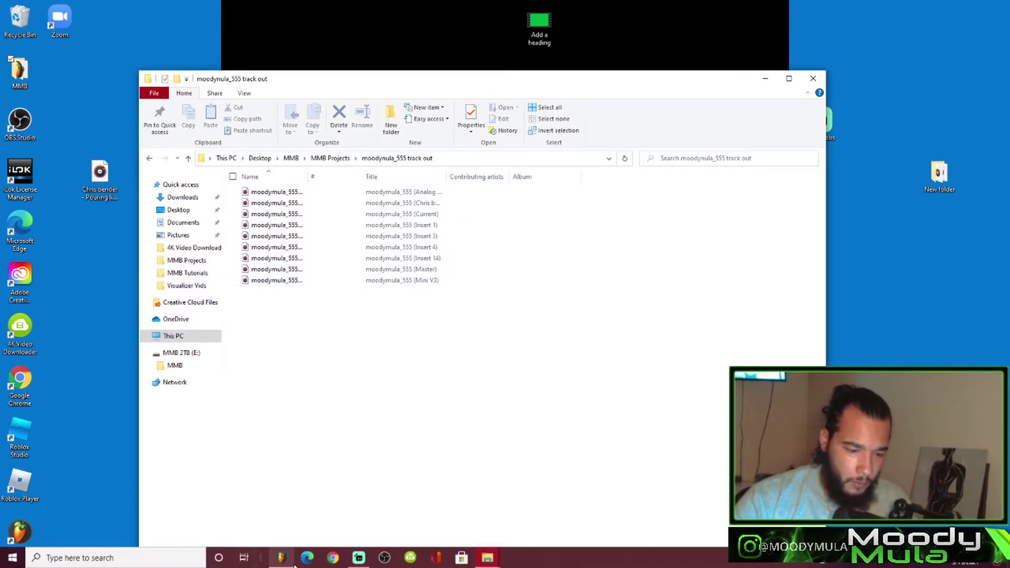
left_click(295, 558)
left_click(163, 111)
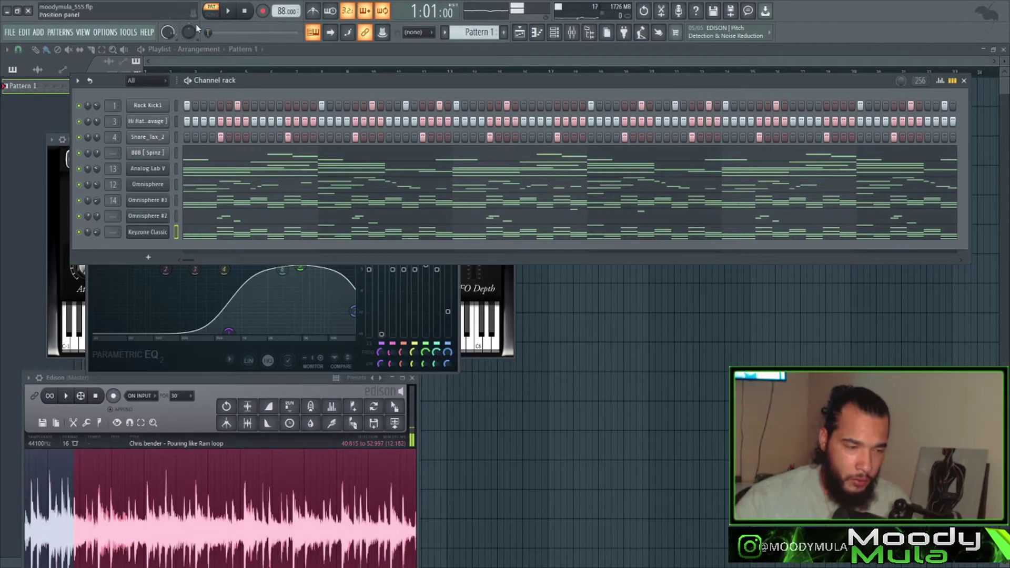
left_click(6, 10)
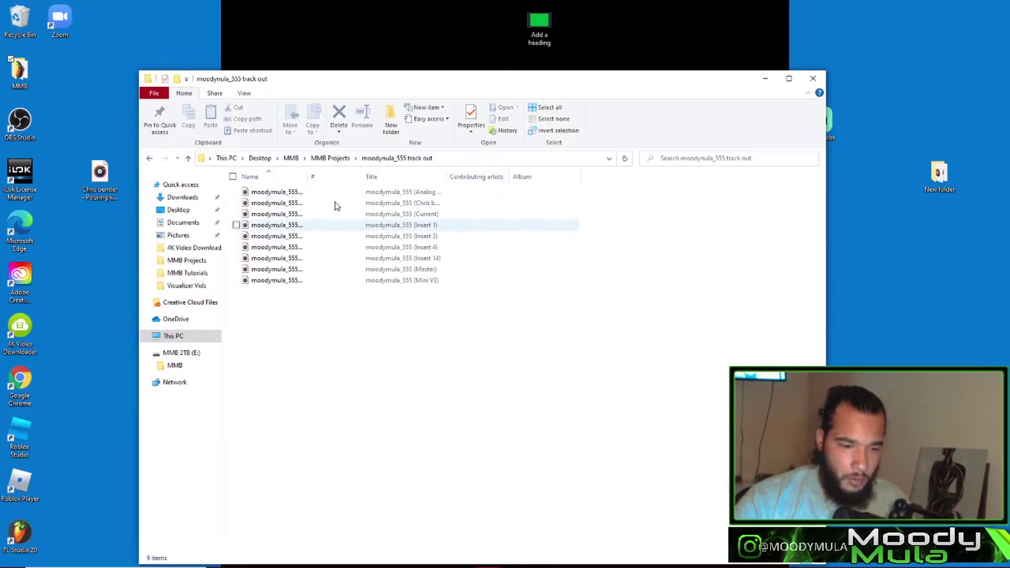
Send the track out folder to a Compressed (zipped) folder with the default name and drag it onto the desktop.
left_click(333, 159)
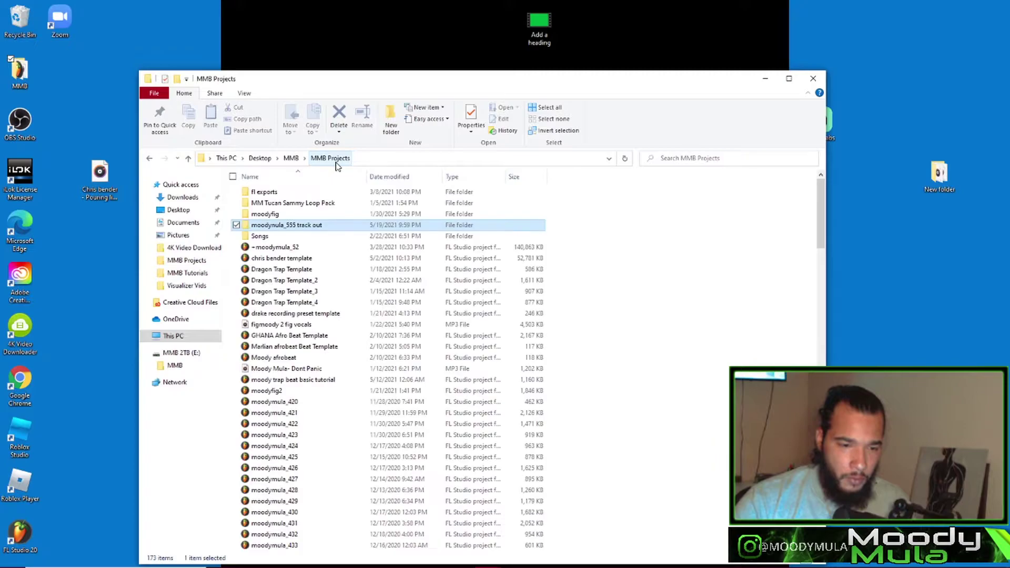
right_click(293, 226)
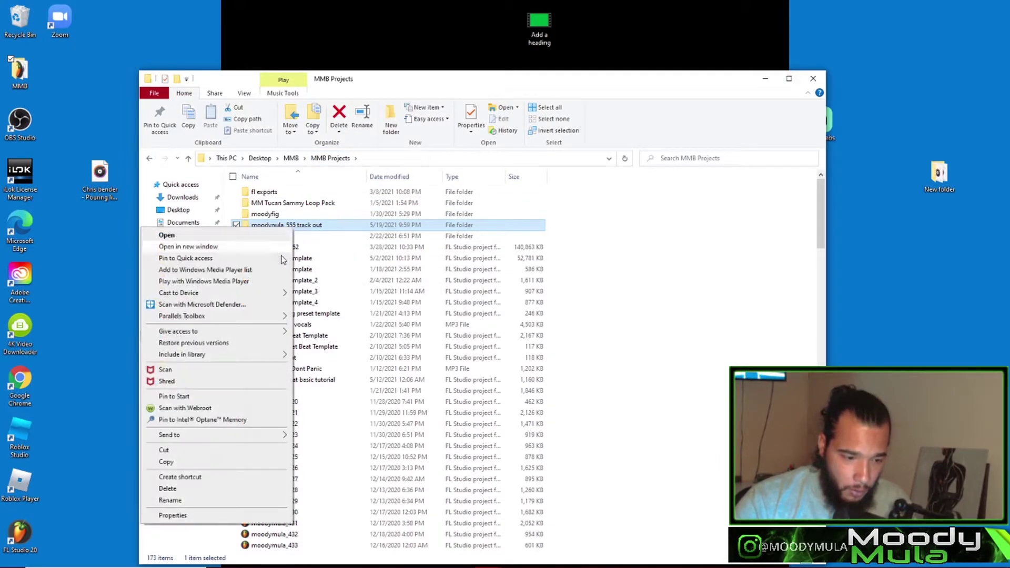
mouse_move(235, 436)
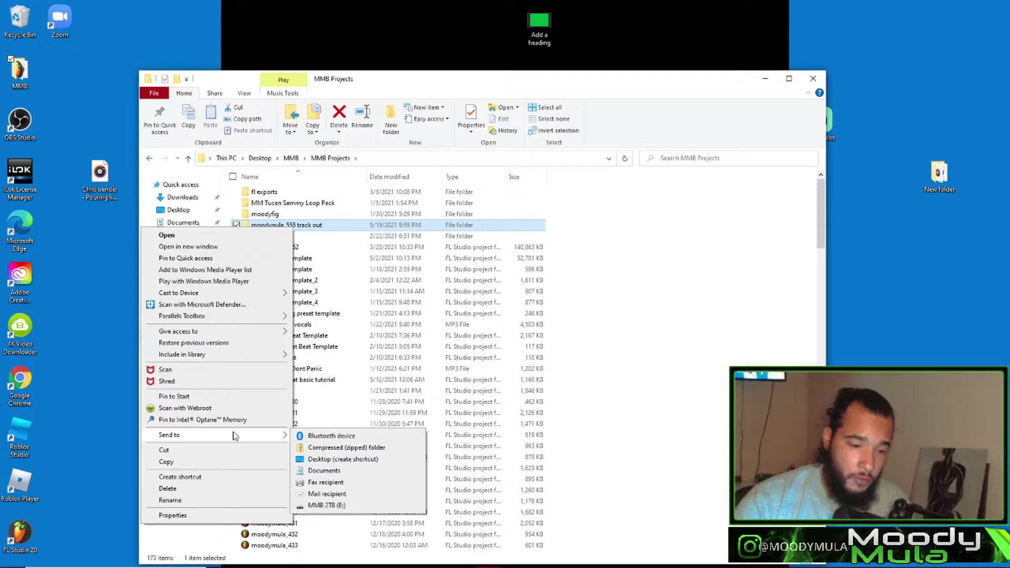
left_click(313, 449)
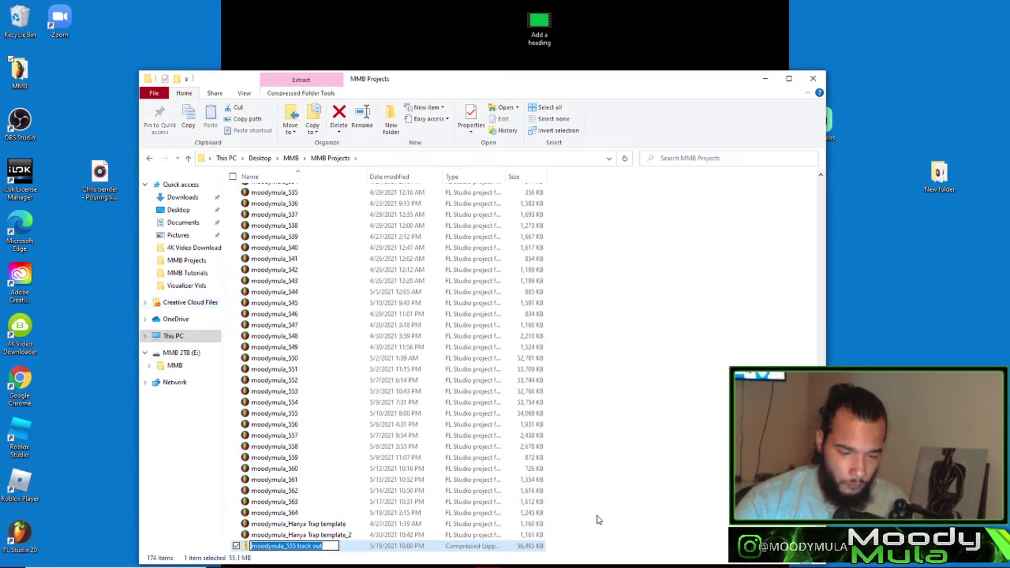
left_click(604, 518)
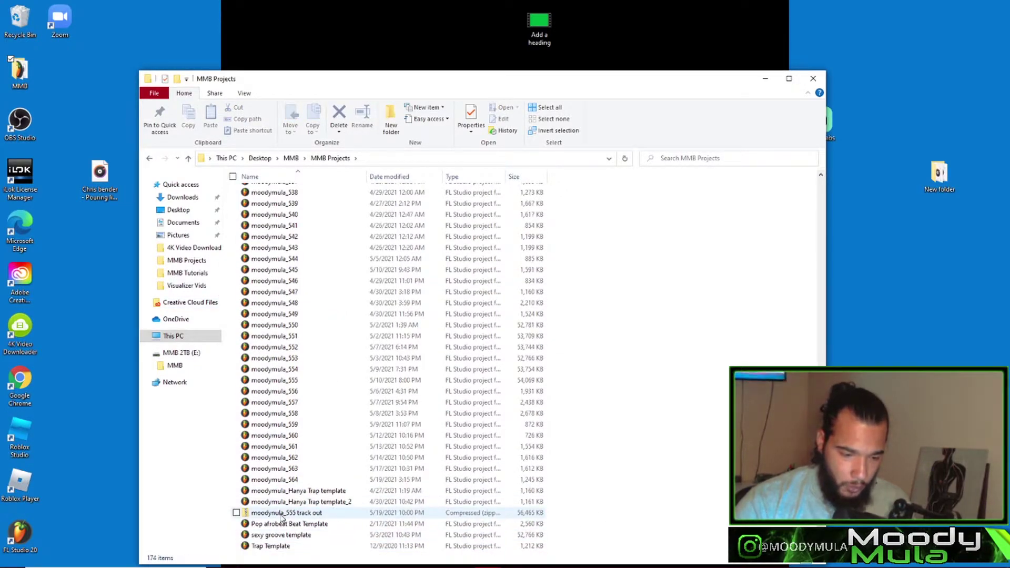
left_click(283, 515)
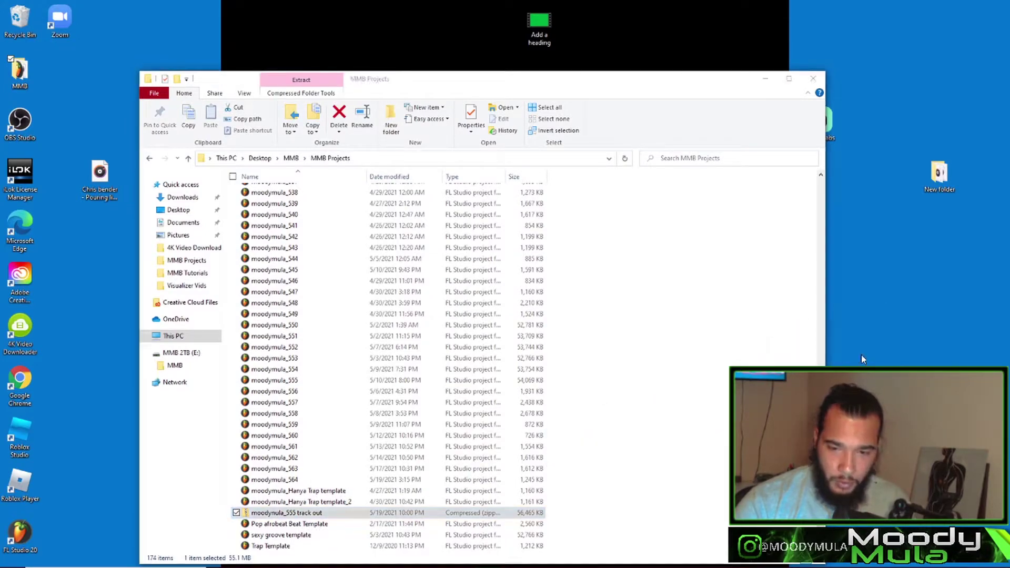
left_click_drag(862, 359, 861, 356)
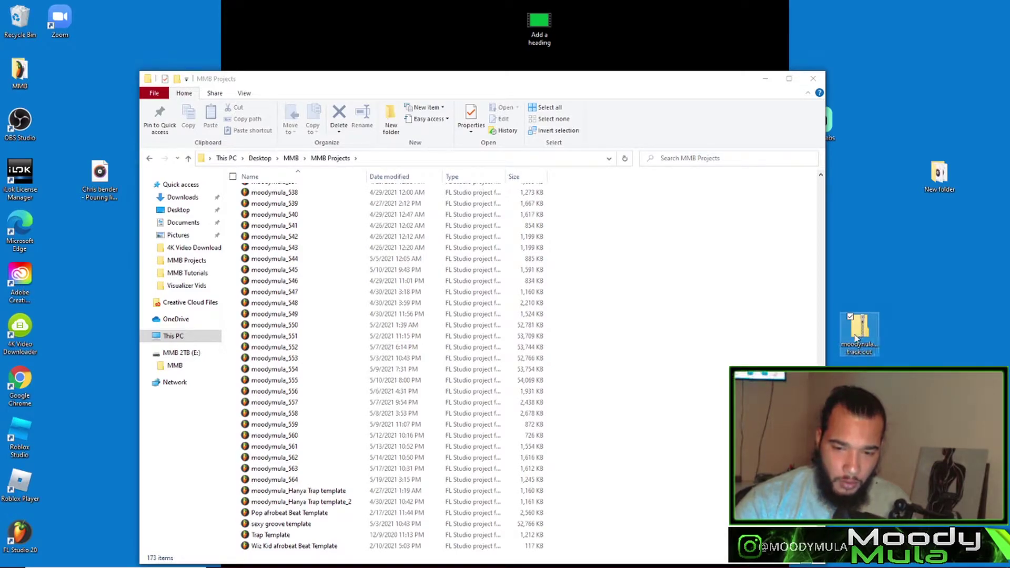
double_click(855, 339)
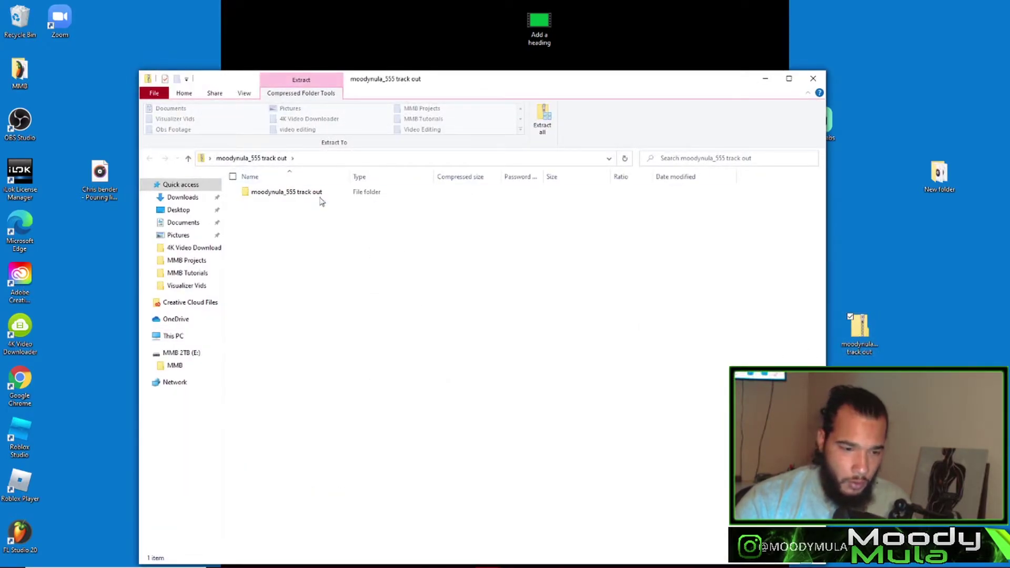
left_click(316, 191)
double_click(316, 191)
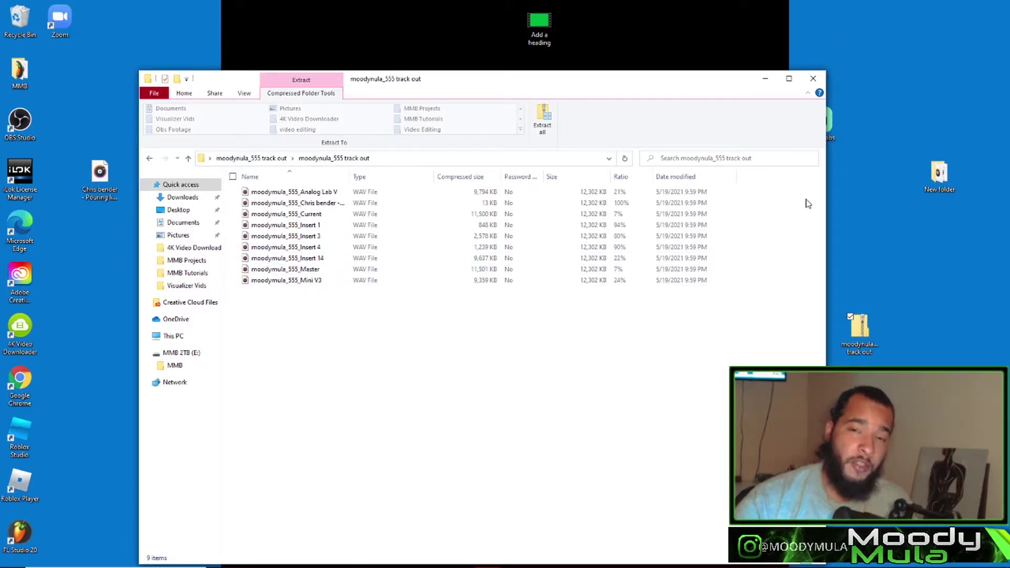
left_click(765, 78)
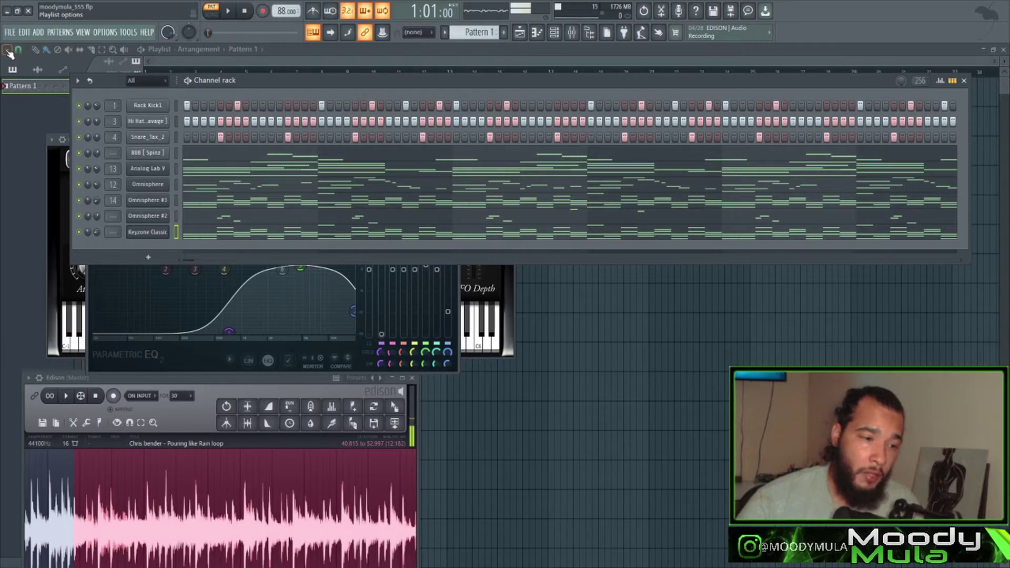
Save the project, then run the Prepare for MIDI export macro and confirm the MIDI Out conversion.
left_click(9, 32)
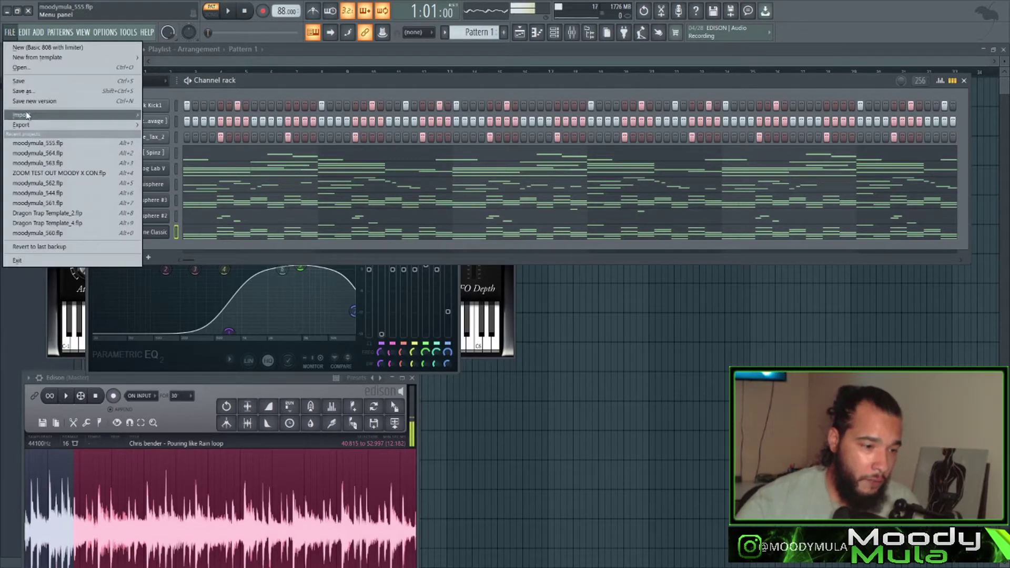
left_click(30, 81)
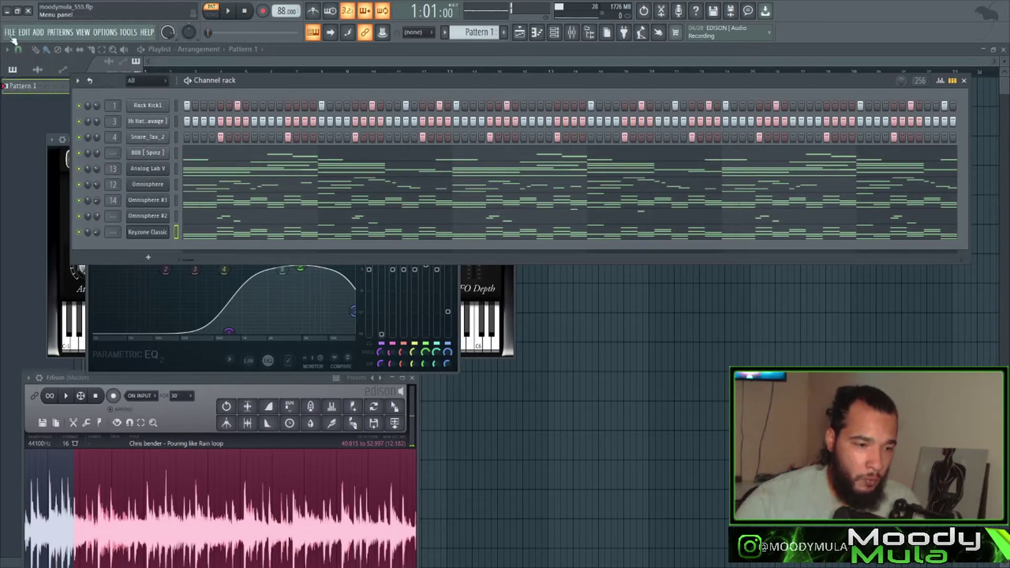
left_click(128, 32)
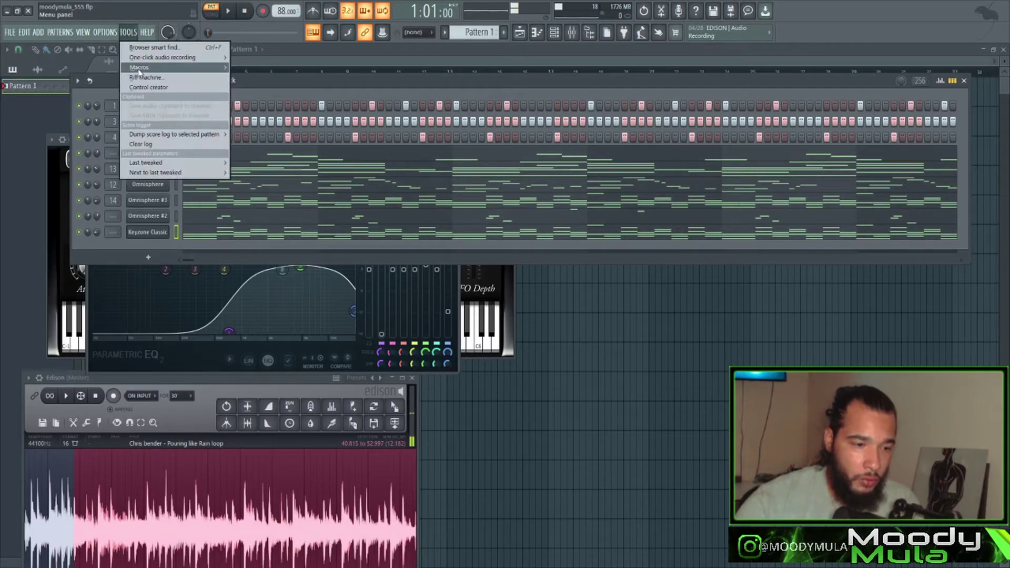
mouse_move(158, 72)
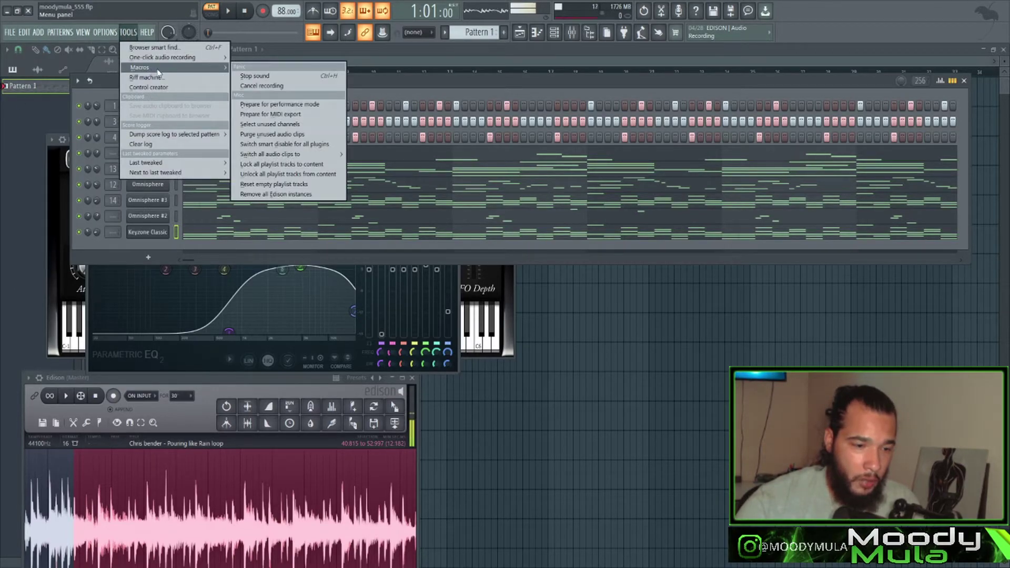
left_click(262, 115)
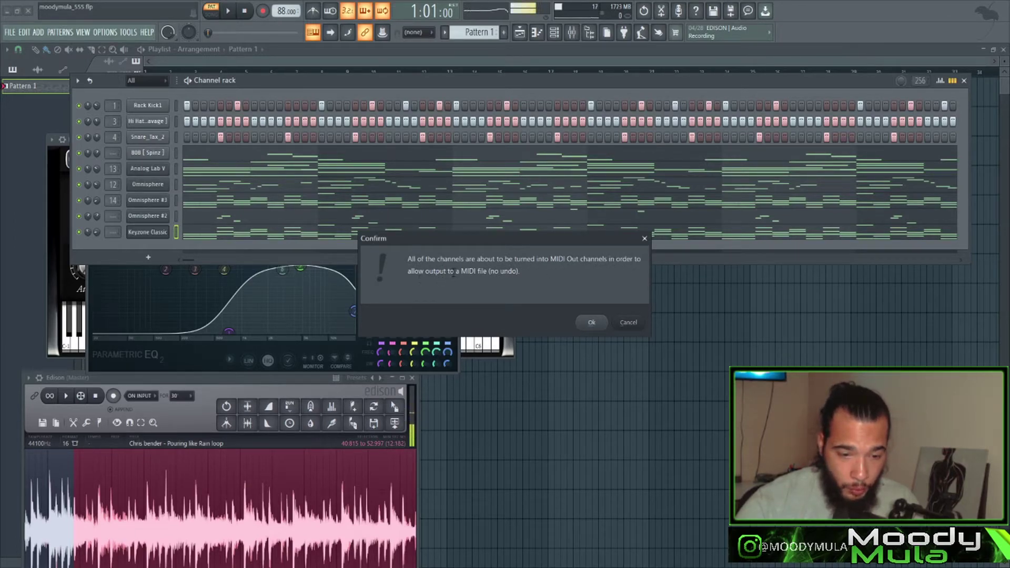
left_click(593, 322)
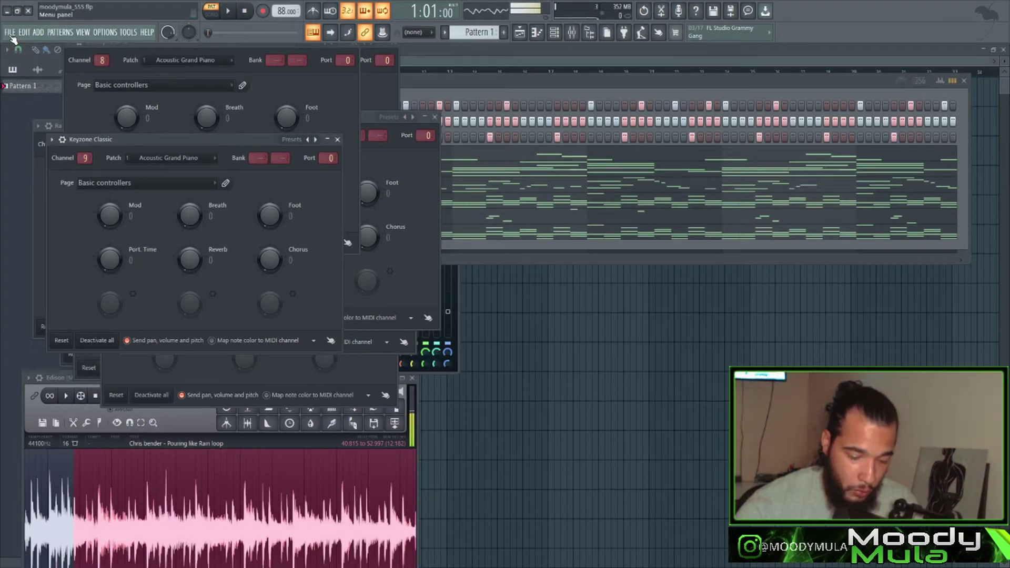
Show the File > Export submenu with its MIDI file option.
left_click(13, 35)
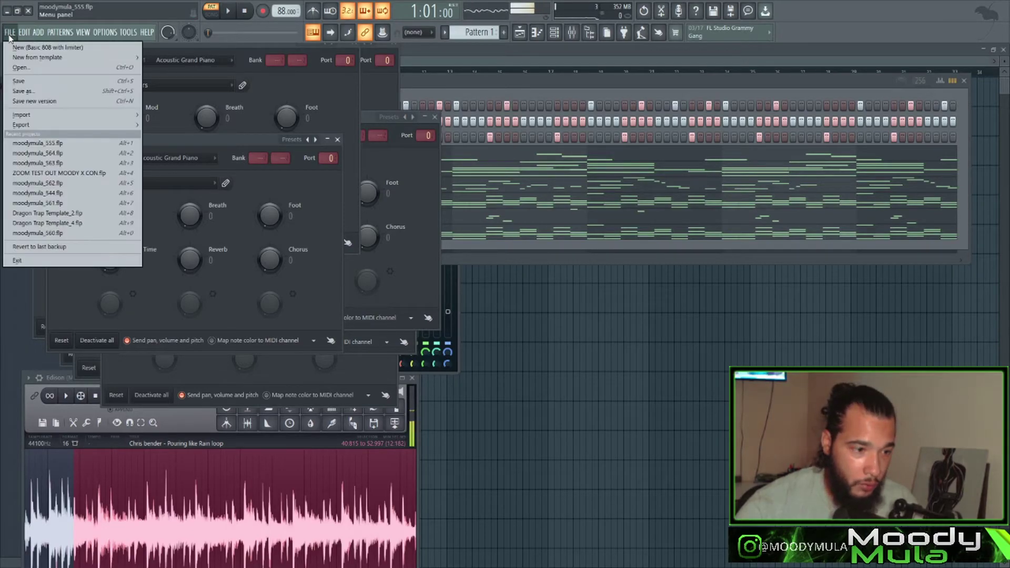
mouse_move(41, 117)
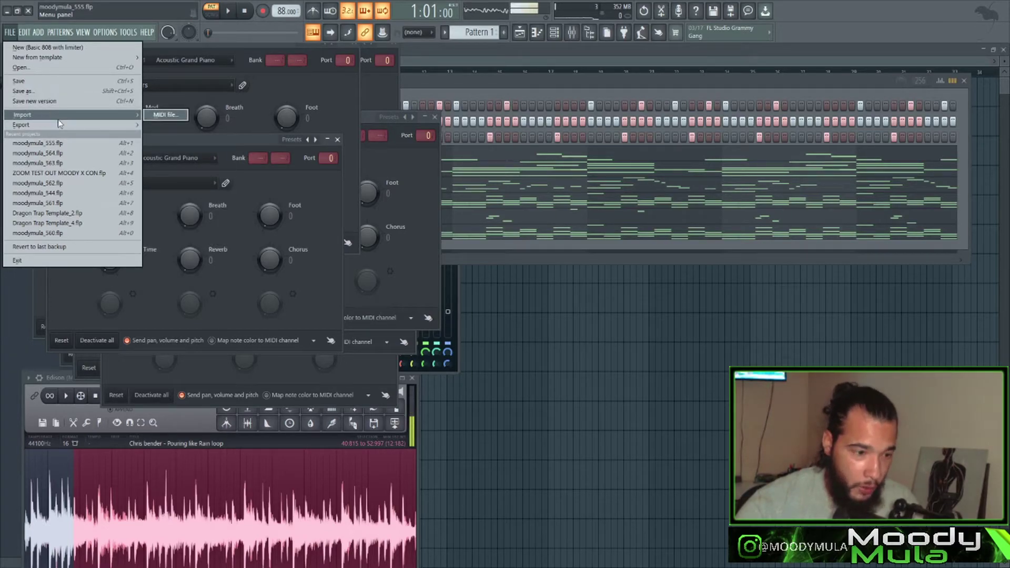
mouse_move(118, 131)
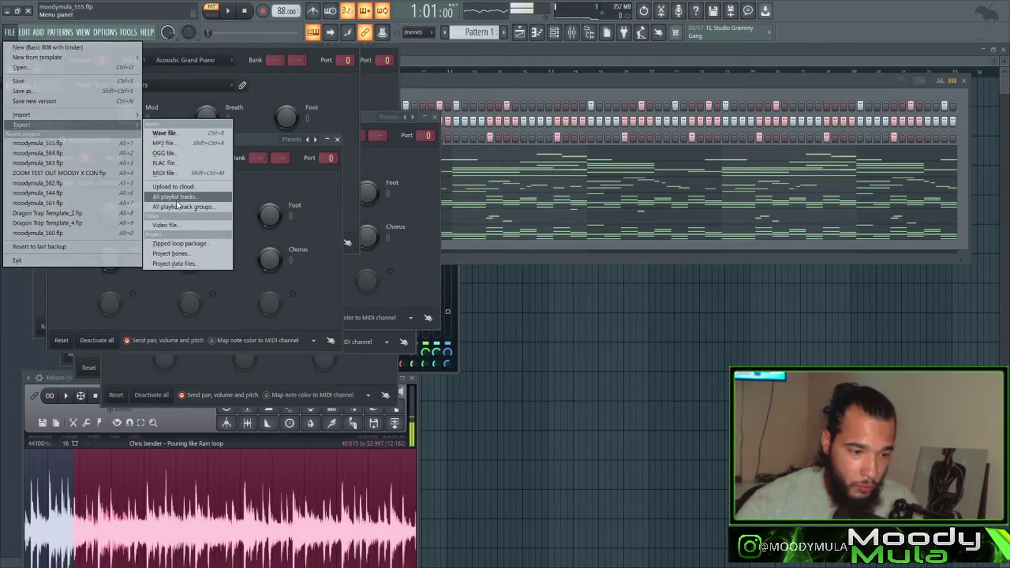
Save moodymula_555.mid into a newly created 'moodymula_555 midi files' folder.
left_click(192, 177)
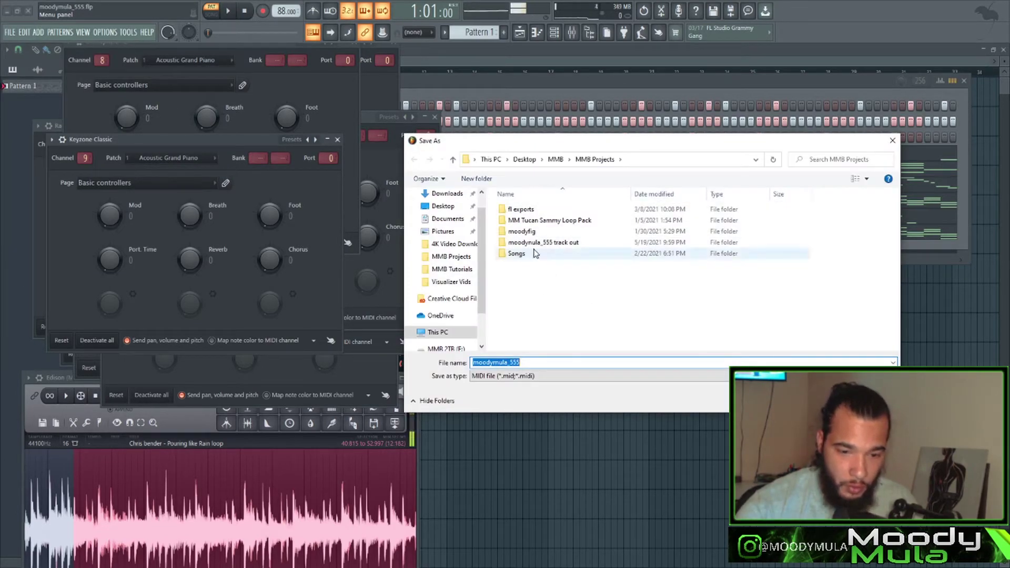
left_click(530, 280)
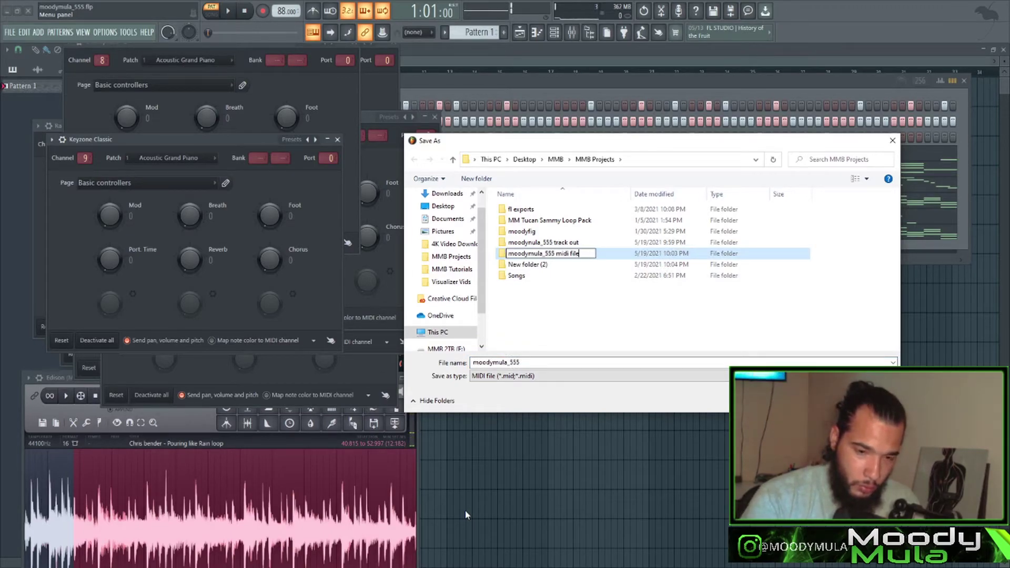
type("es")
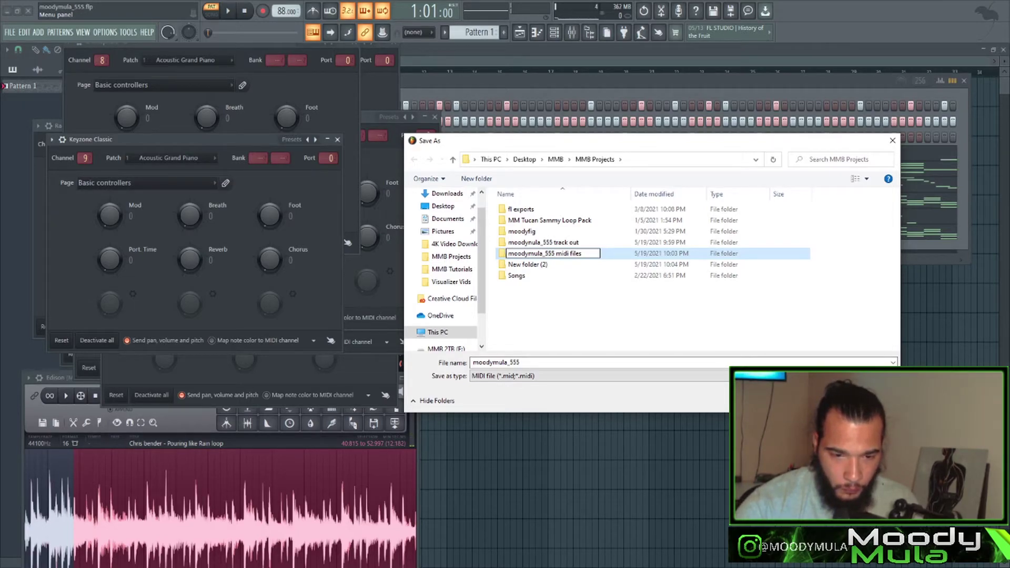
key("Return")
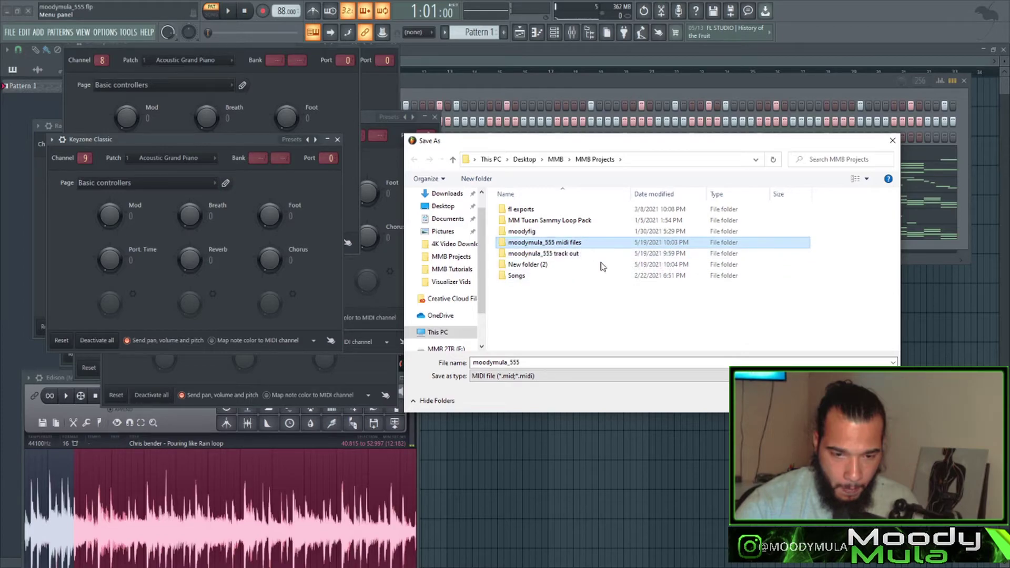
key("Return")
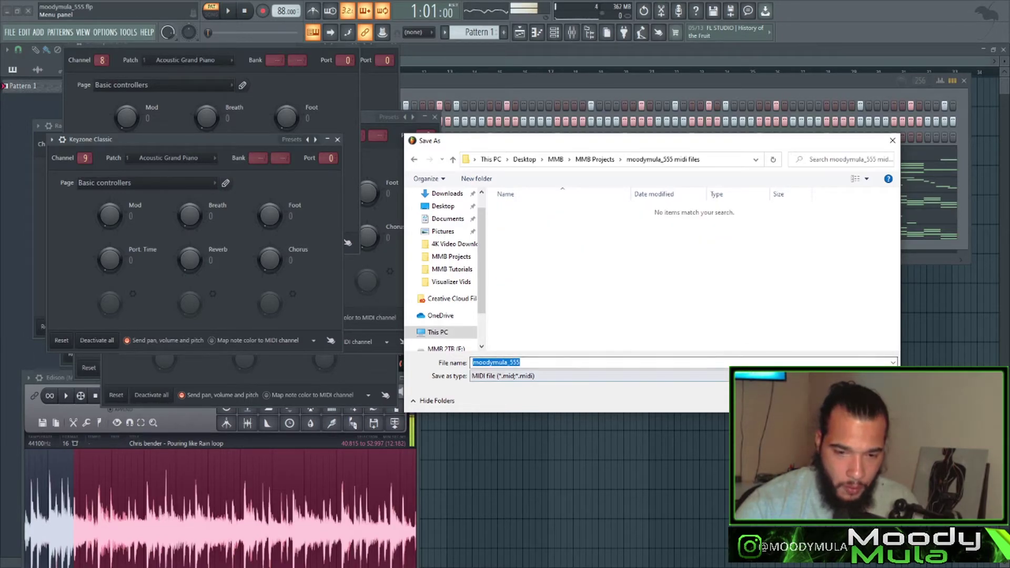
key("Return")
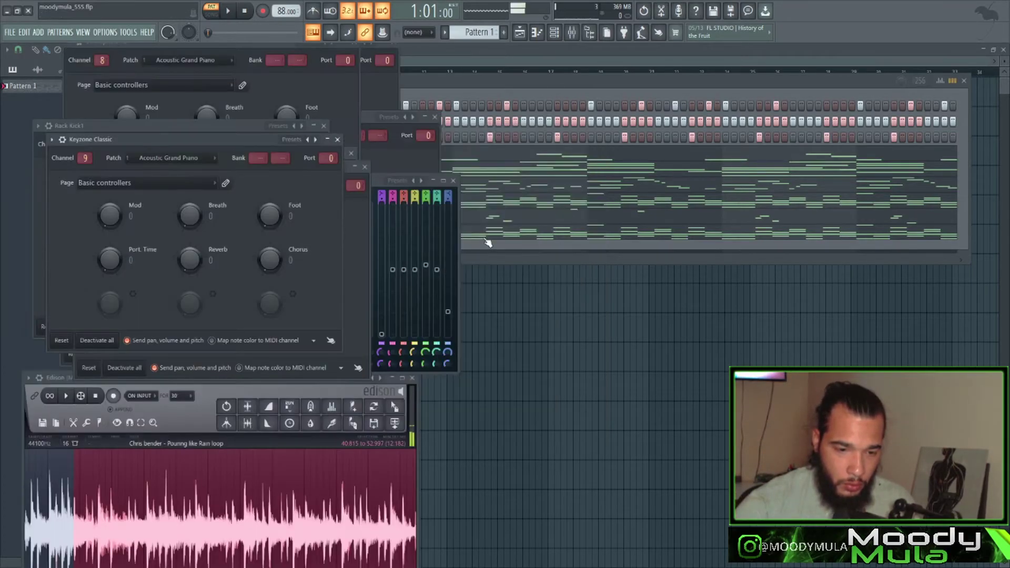
Play the beat twice from the Channel rack, then reload the project choosing No to saving changes.
left_click(451, 85)
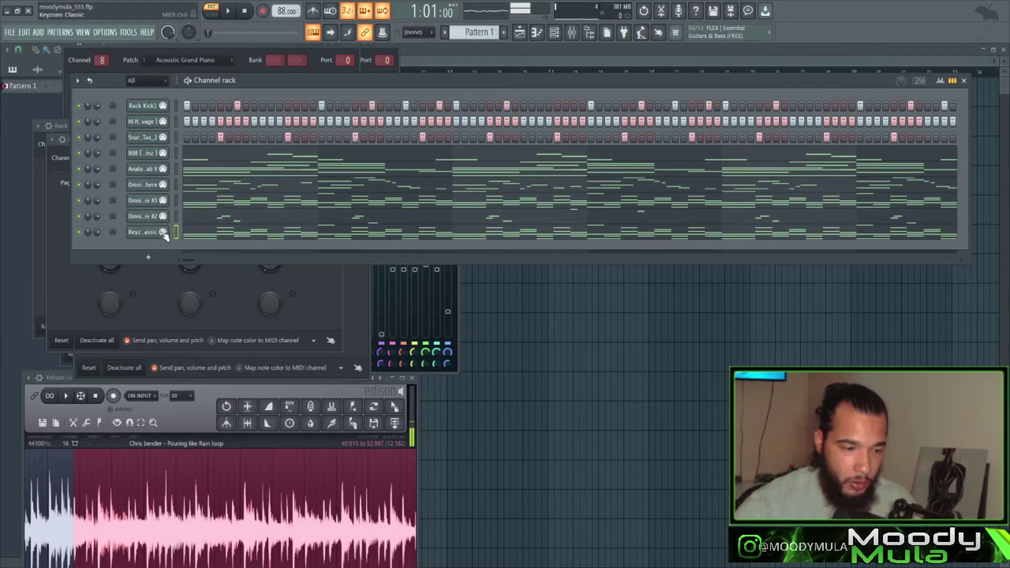
key("space")
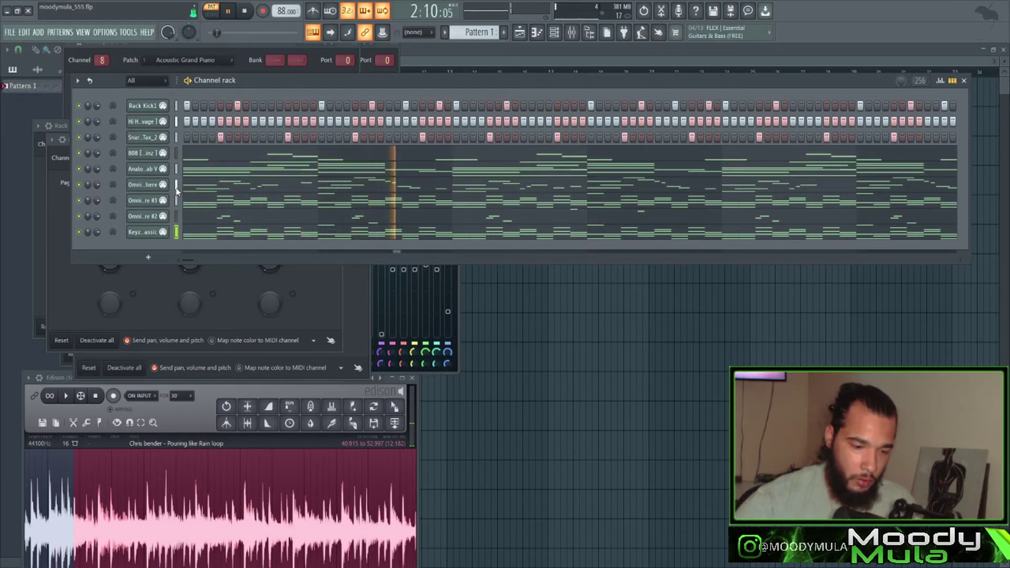
key("space")
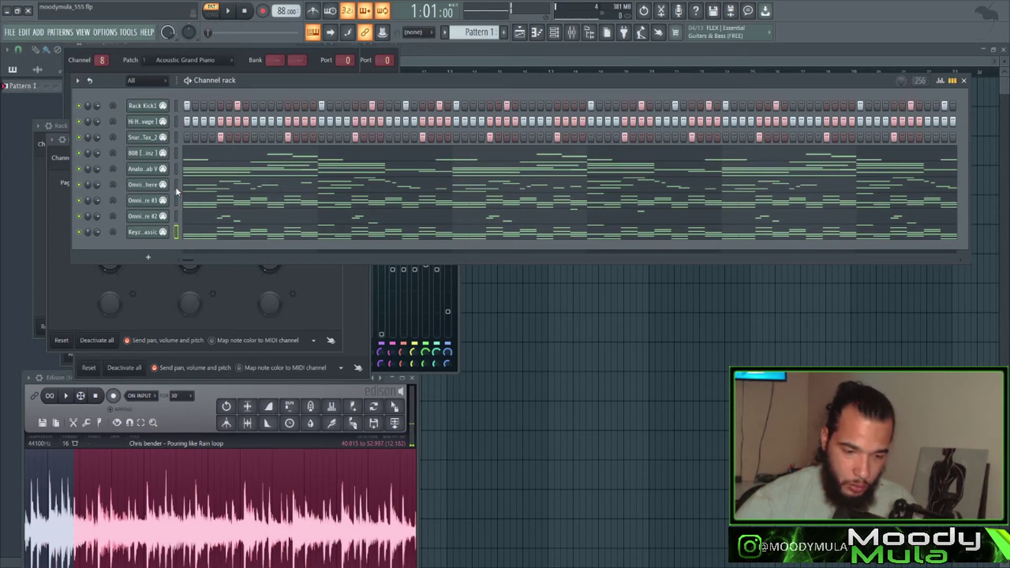
key("space")
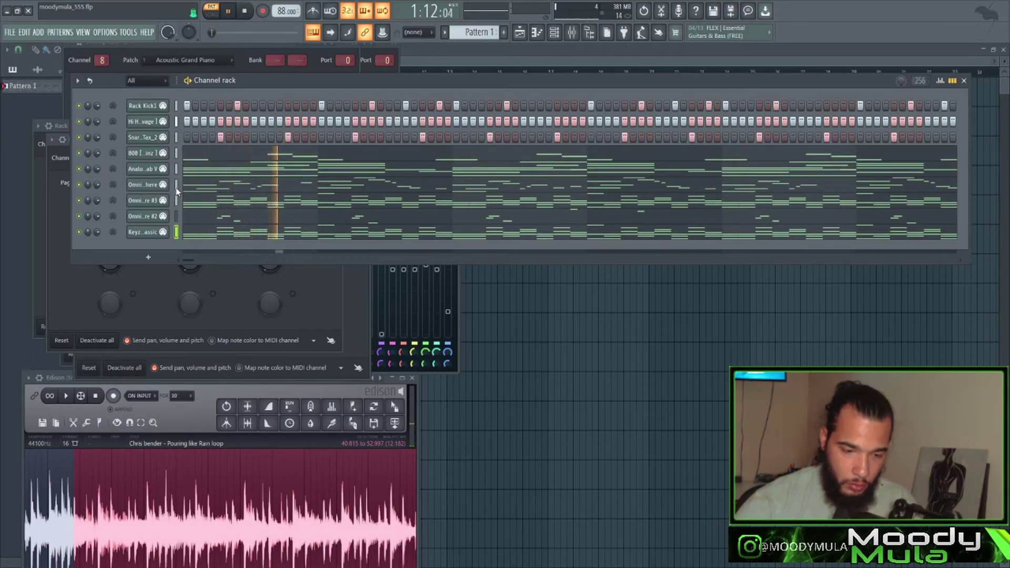
key("space")
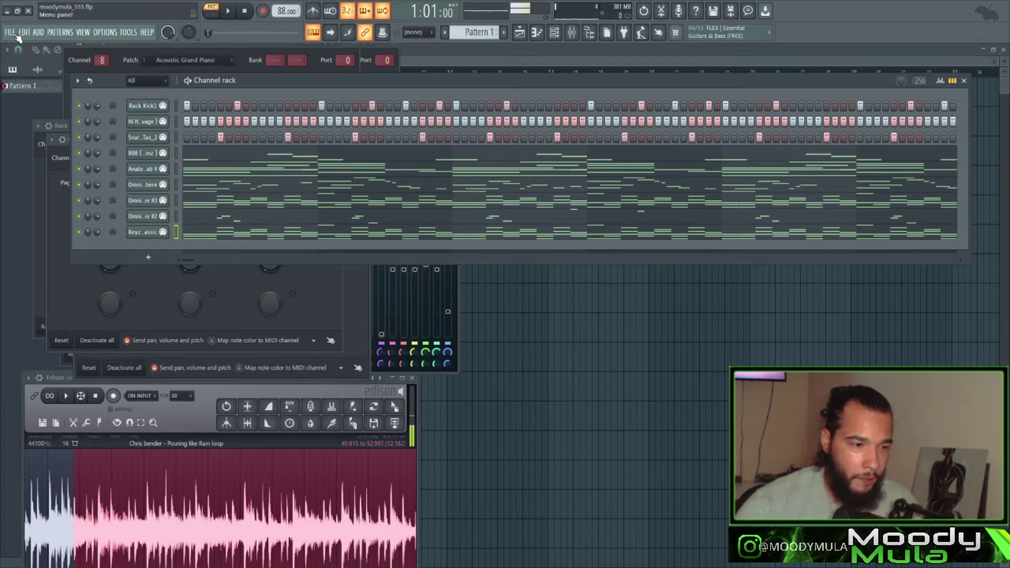
key("ctrl+o")
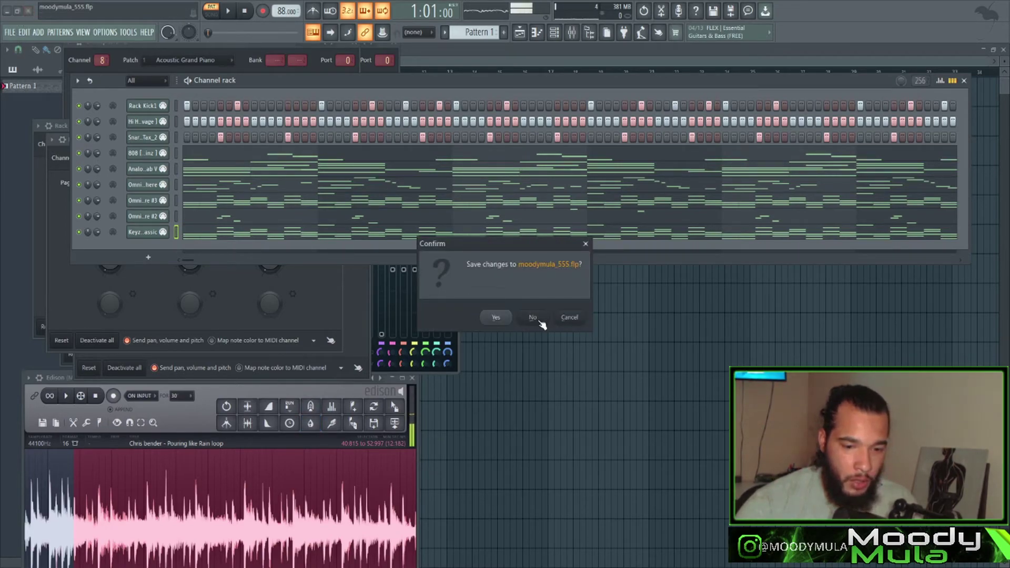
left_click(536, 319)
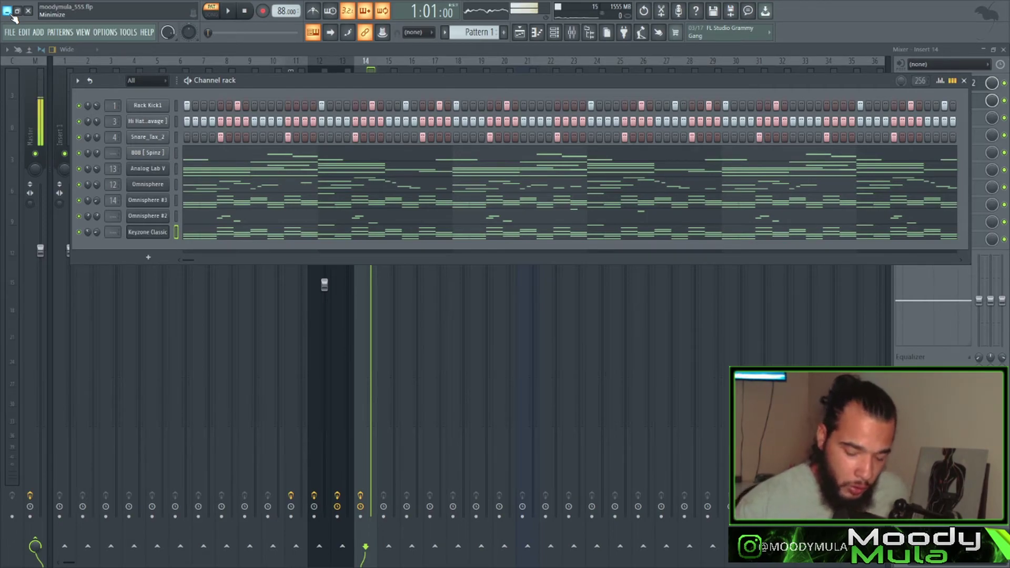
Minimize FL Studio to reveal the MMB Projects folder and the 'collab with ya boy !!!' Gmail draft.
left_click(12, 15)
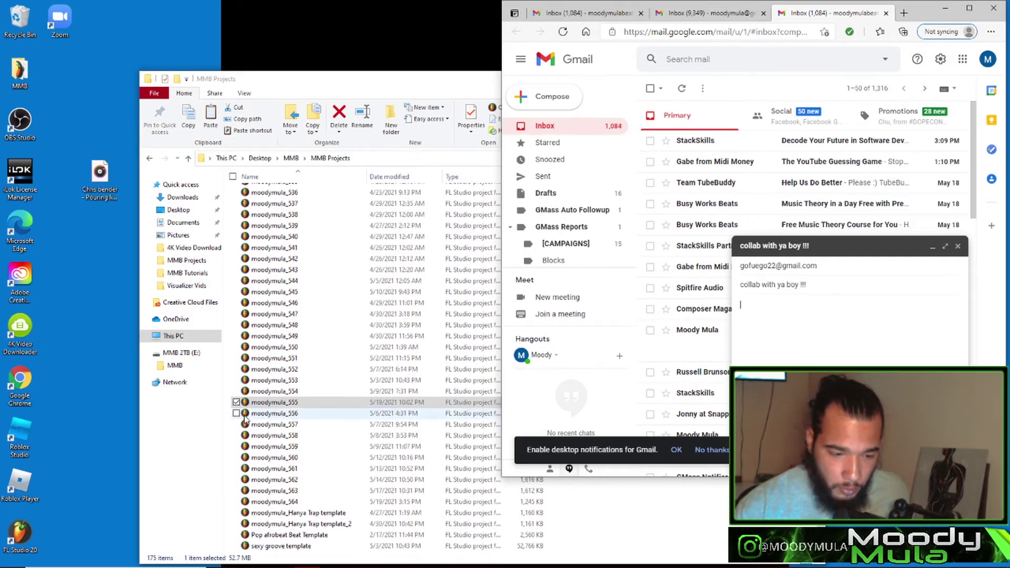
Drag the moodymula_555 midi files zip and track out zip into the Gmail message.
left_click(265, 404)
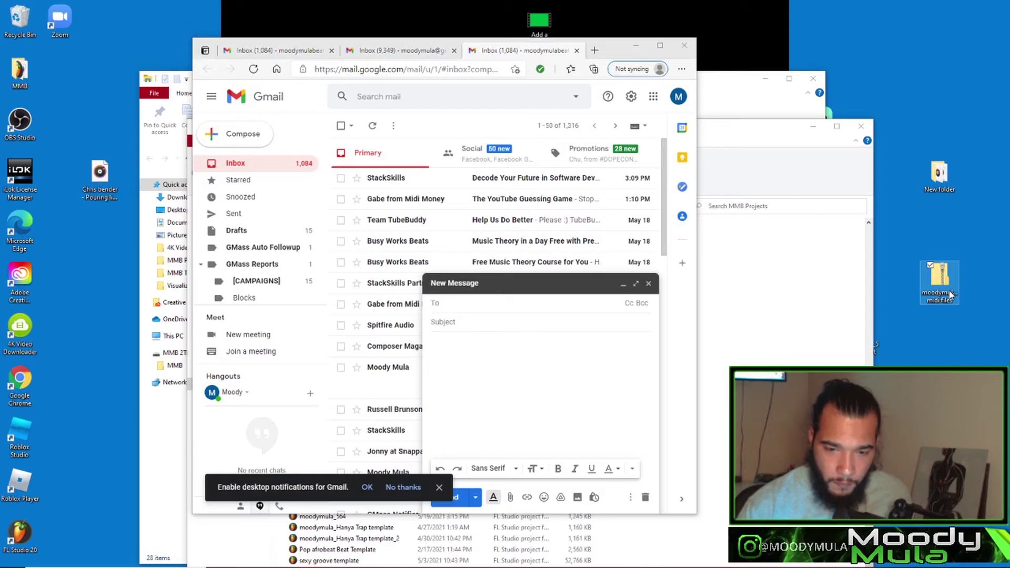
left_click_drag(951, 295, 549, 410)
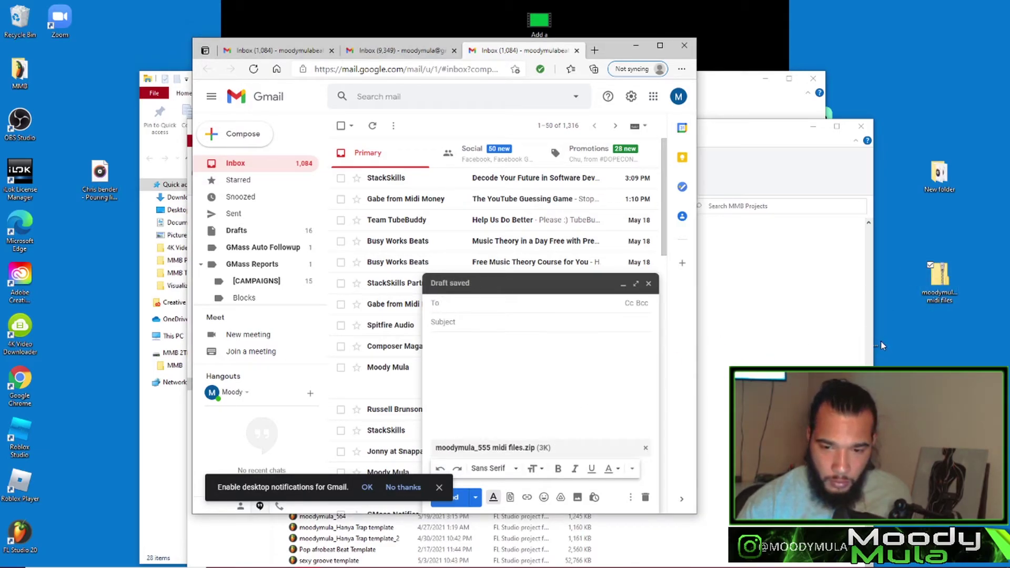
left_click_drag(878, 348, 565, 369)
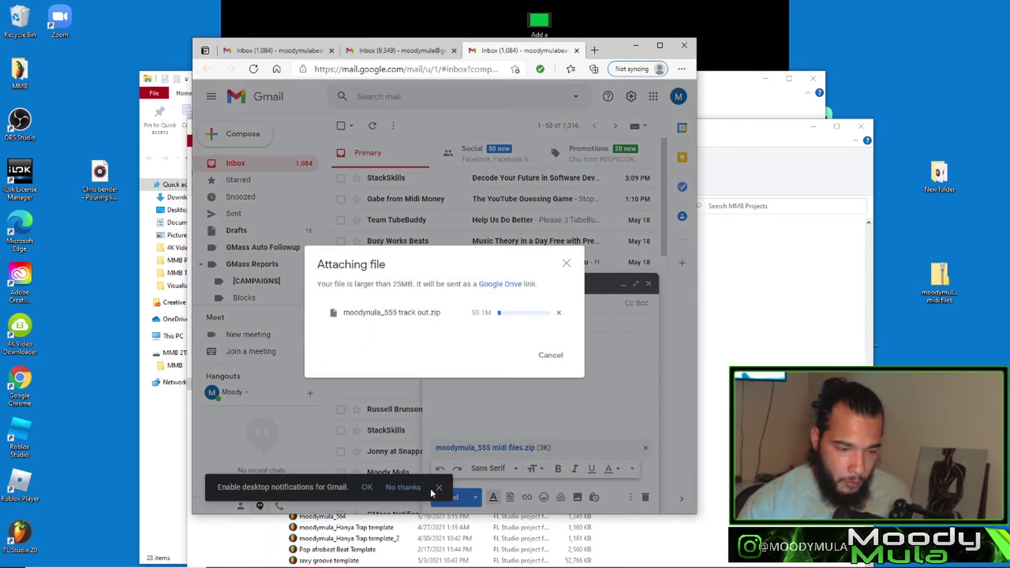
Attach moodymula_555.flp from File Explorer to the message.
left_click(725, 496)
right_click(611, 402)
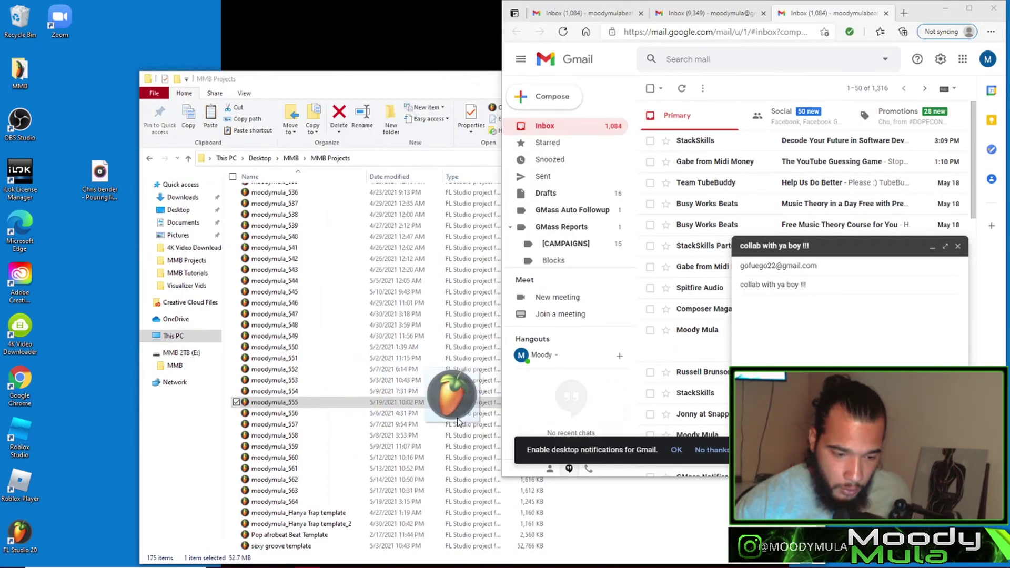
left_click_drag(453, 420, 328, 406)
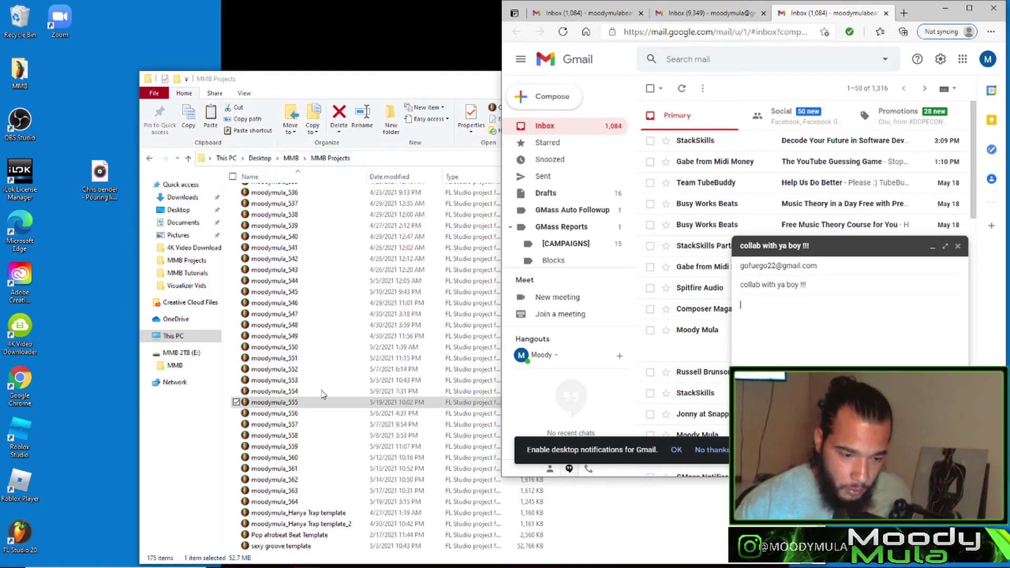
left_click_drag(318, 403, 777, 363)
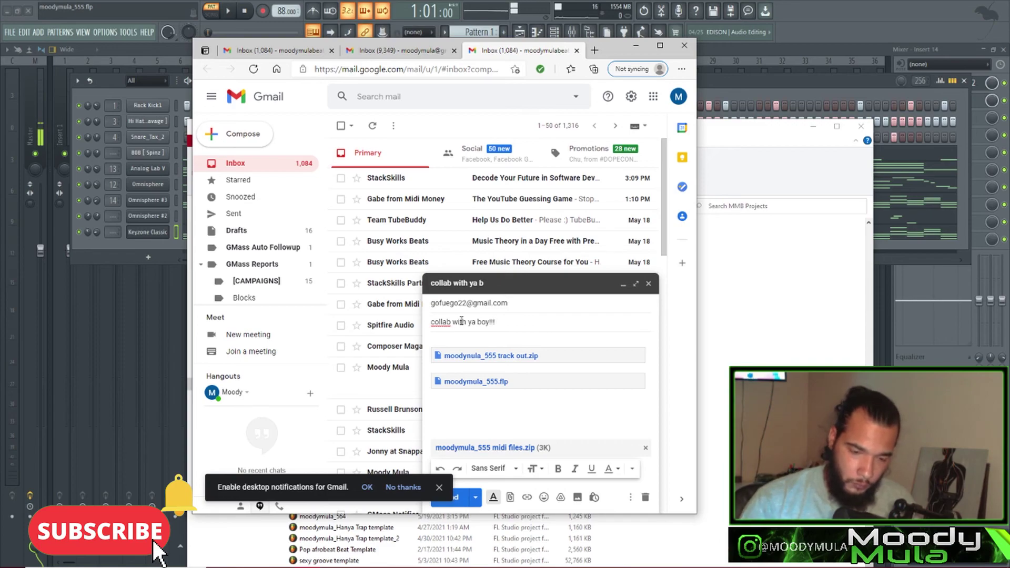
Dismiss the notifications prompt with No thanks and send the 'collab with ya boy!!!' email.
left_click(518, 421)
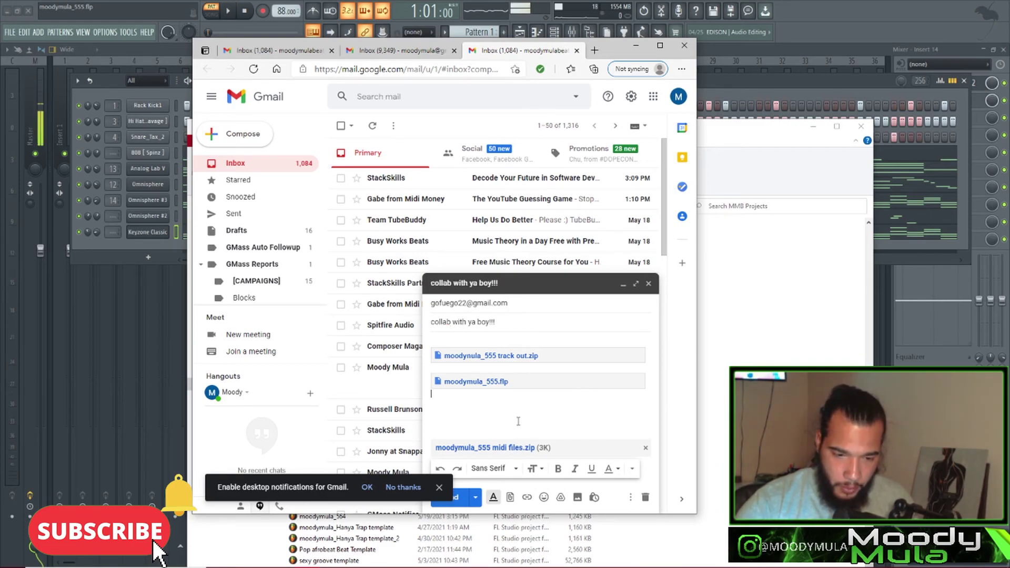
left_click(403, 487)
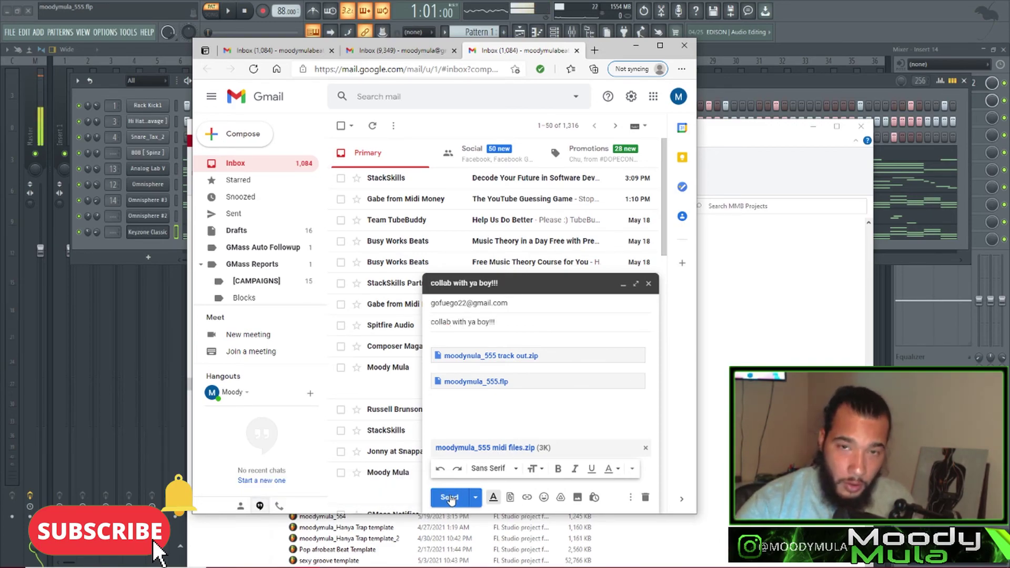
left_click(450, 498)
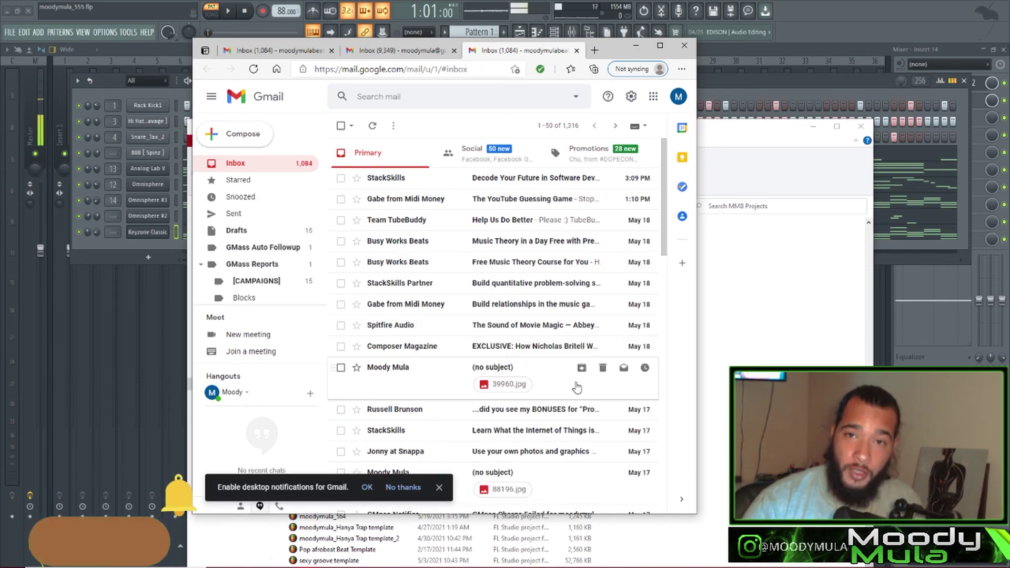